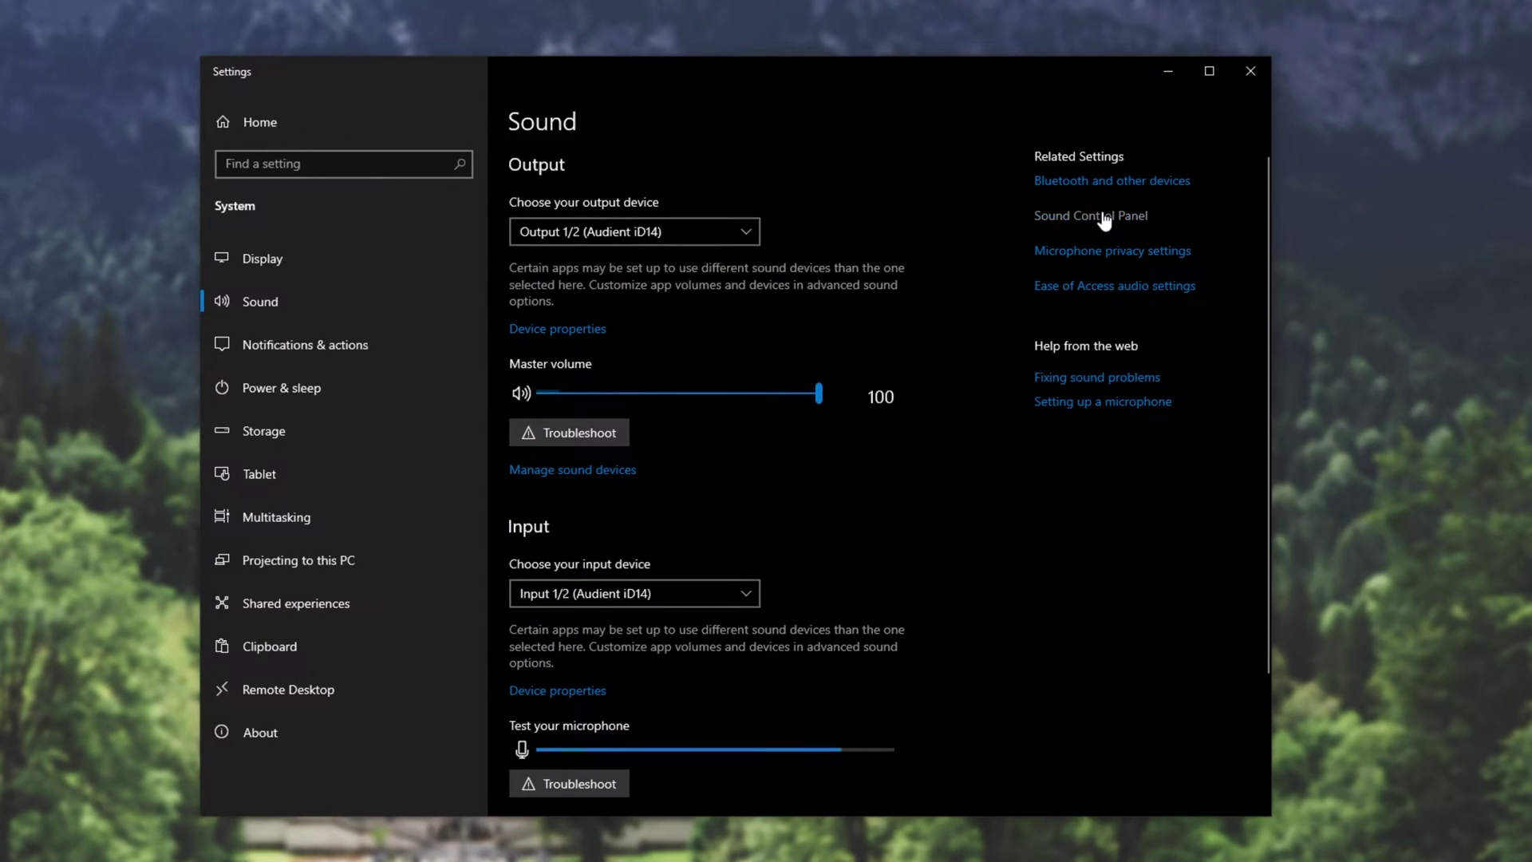
# Open the Sound Control Panel and show the advanced properties of the Input 1/2 recording device.
pyautogui.click(1512, 378)
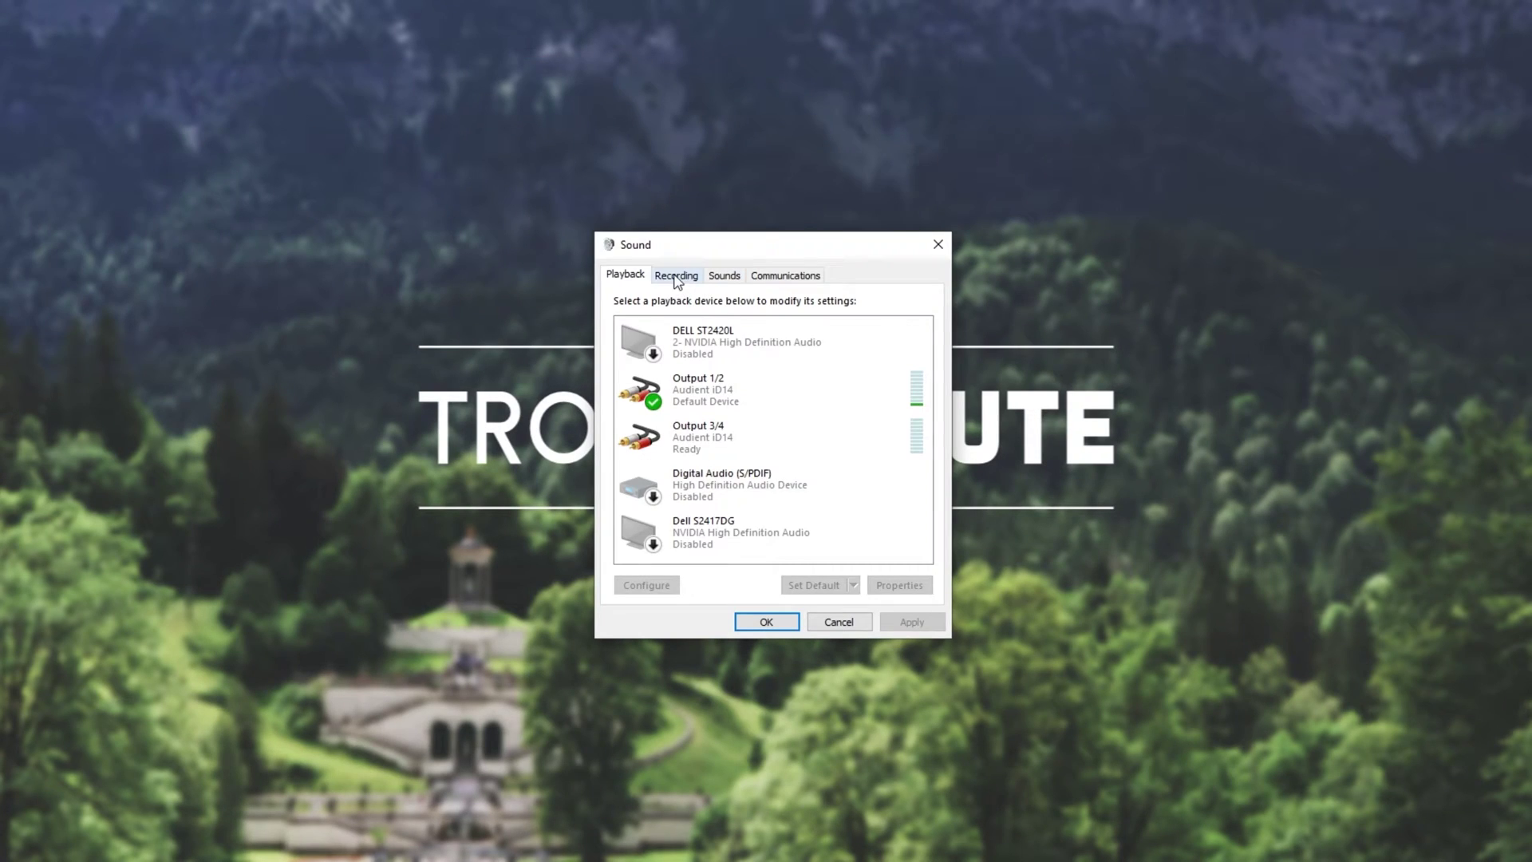
pyautogui.click(676, 274)
pyautogui.rightClick(707, 343)
pyautogui.click(778, 426)
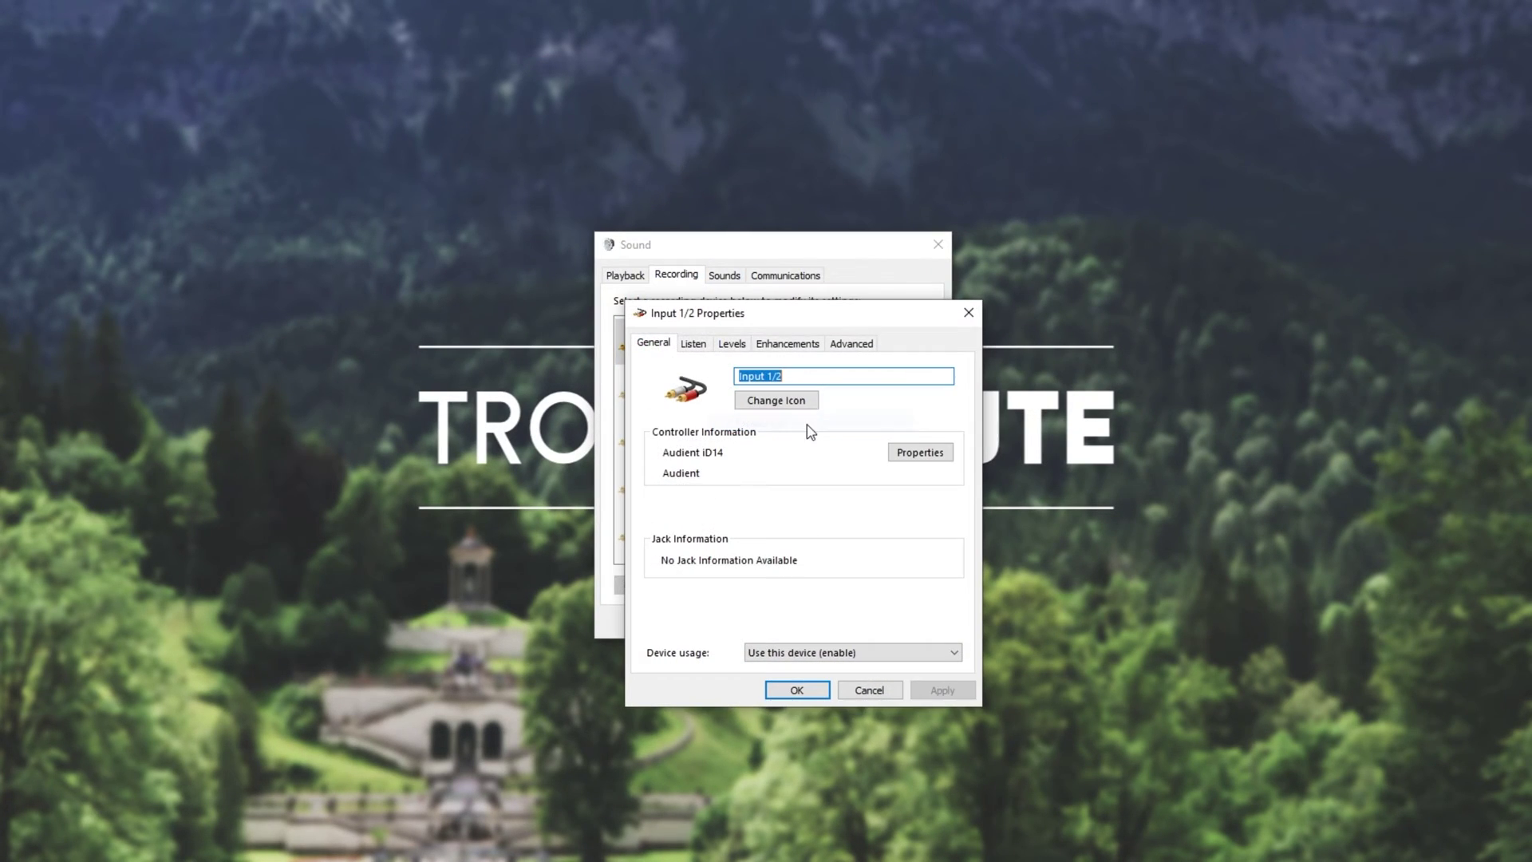
pyautogui.click(851, 343)
# Examine the default format choices for sample rate and bit depth of Input 1/2, and close the properties without changes.
pyautogui.moveTo(806, 313); pyautogui.dragTo(760, 267)
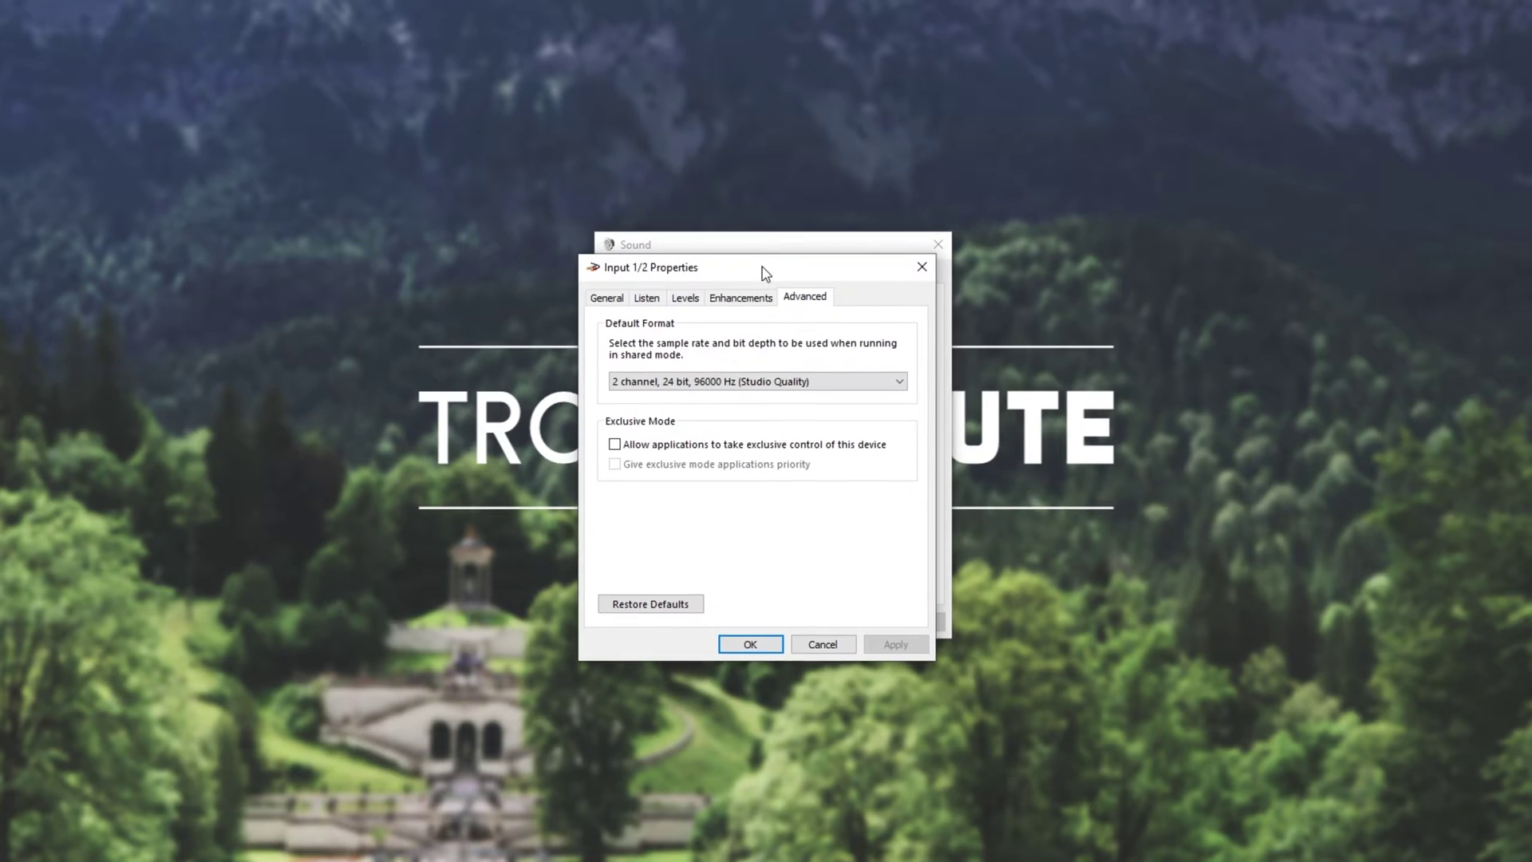
pyautogui.click(766, 380)
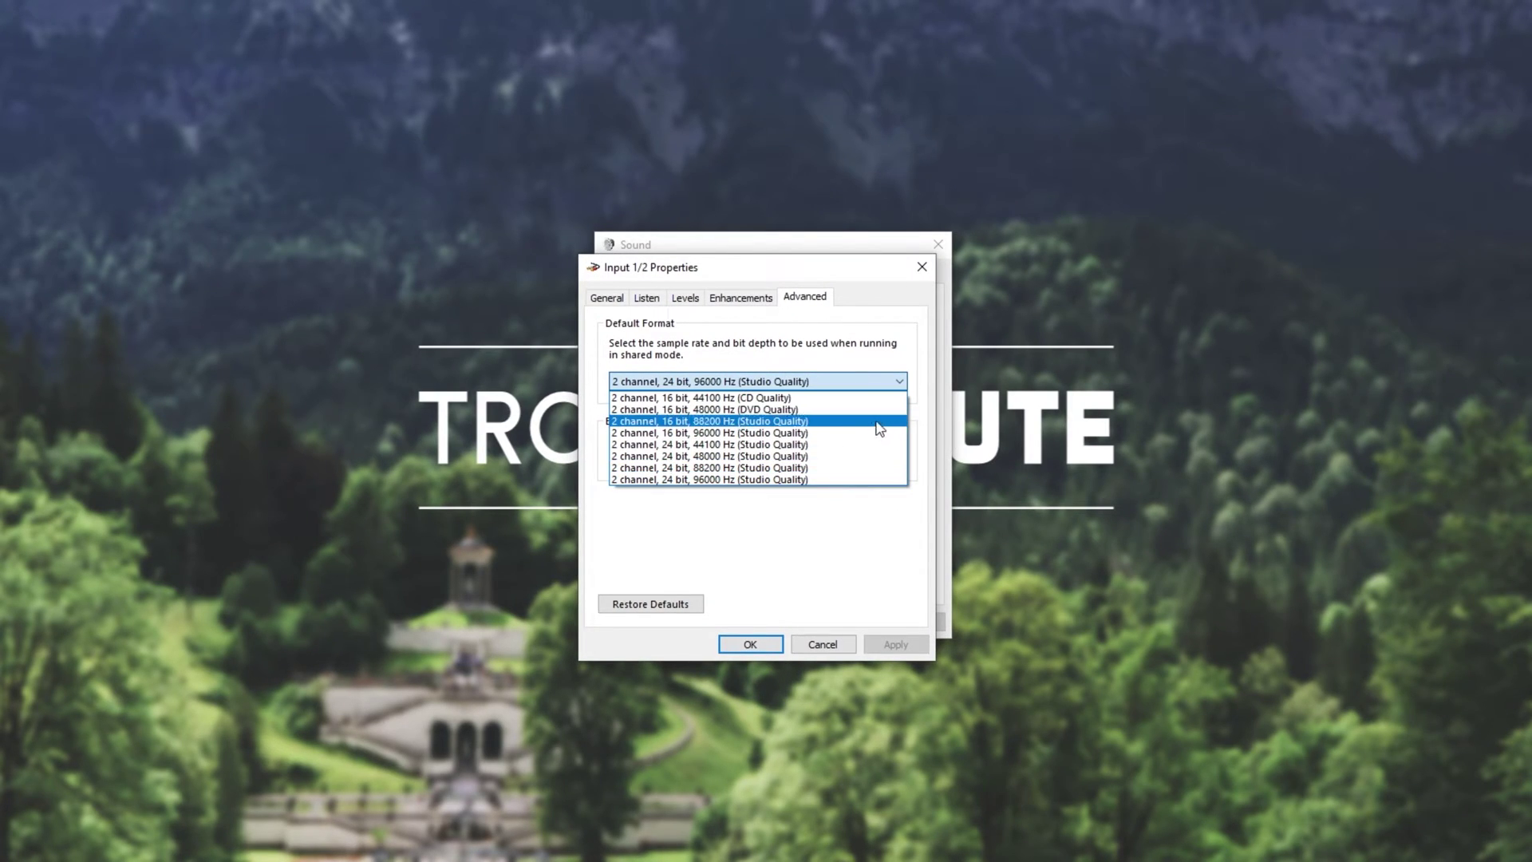
pyautogui.click(809, 349)
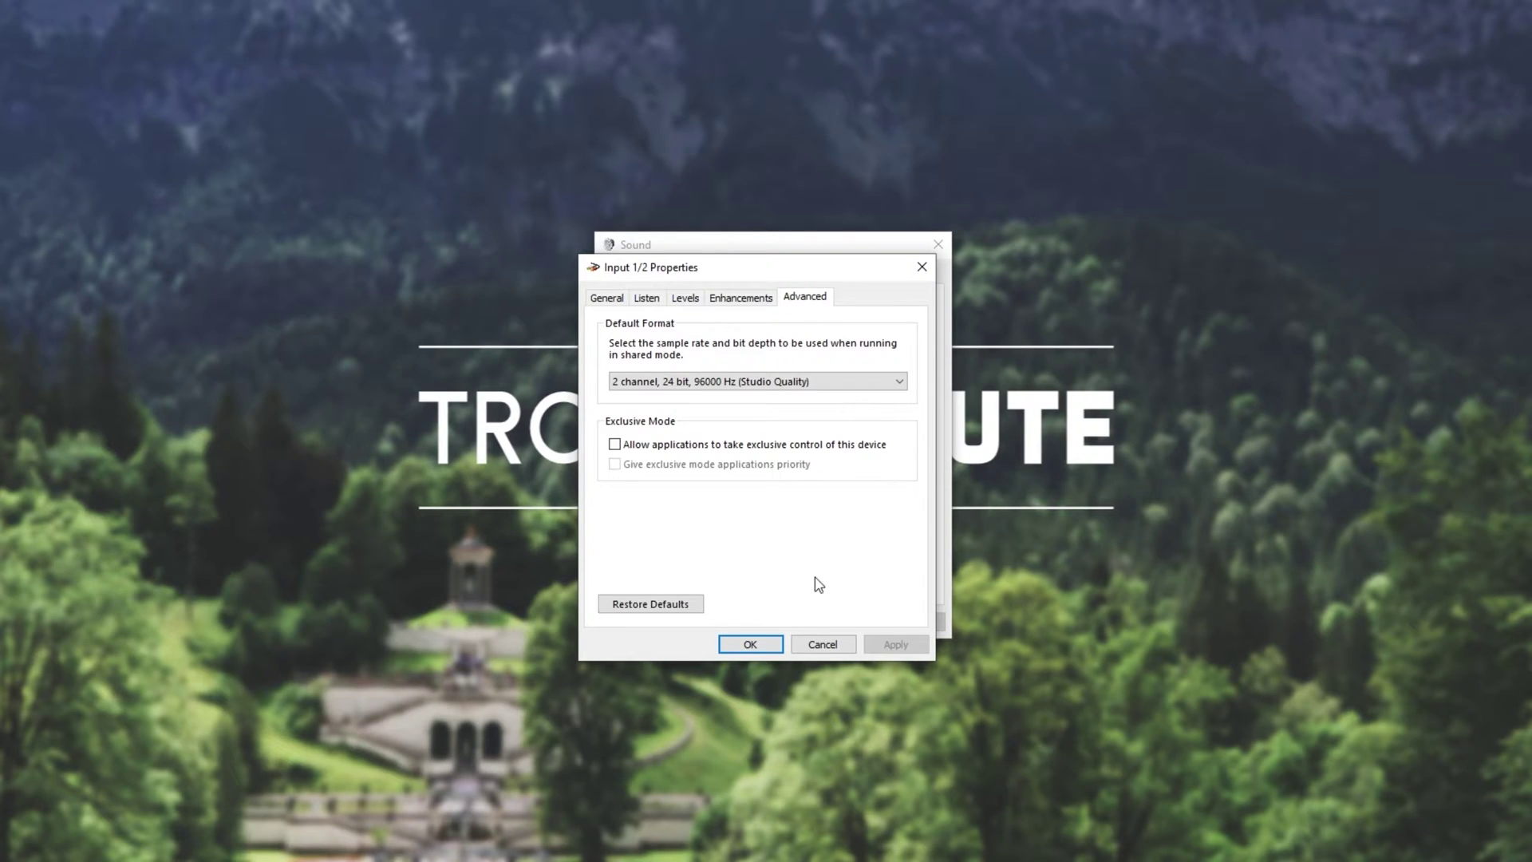
pyautogui.click(806, 643)
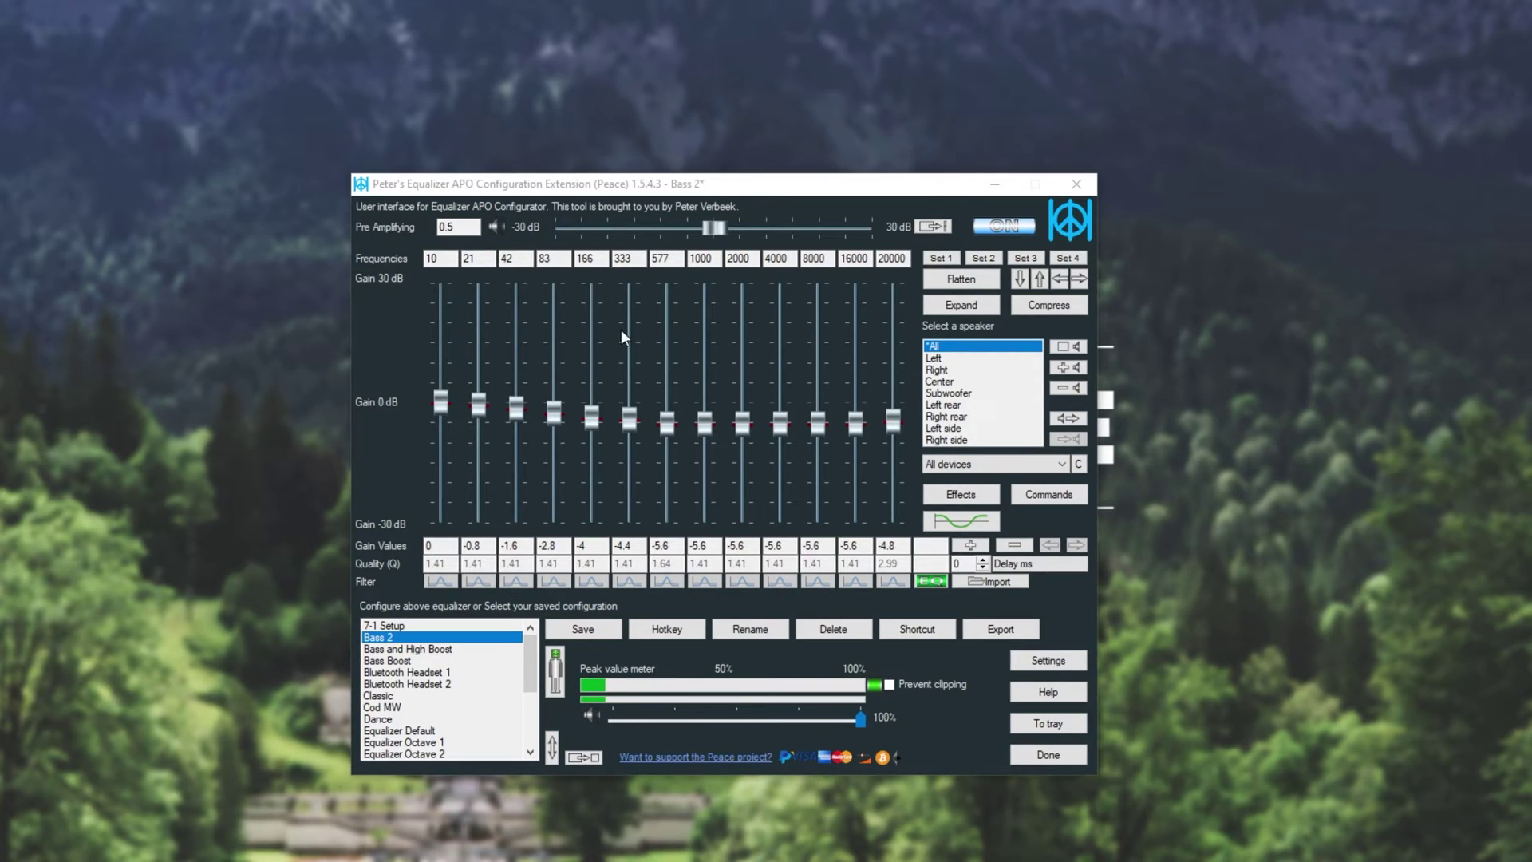
# Open the Sound Control Panel over the Peace equalizer, review the playback devices, and close it.
pyautogui.click(378, 362)
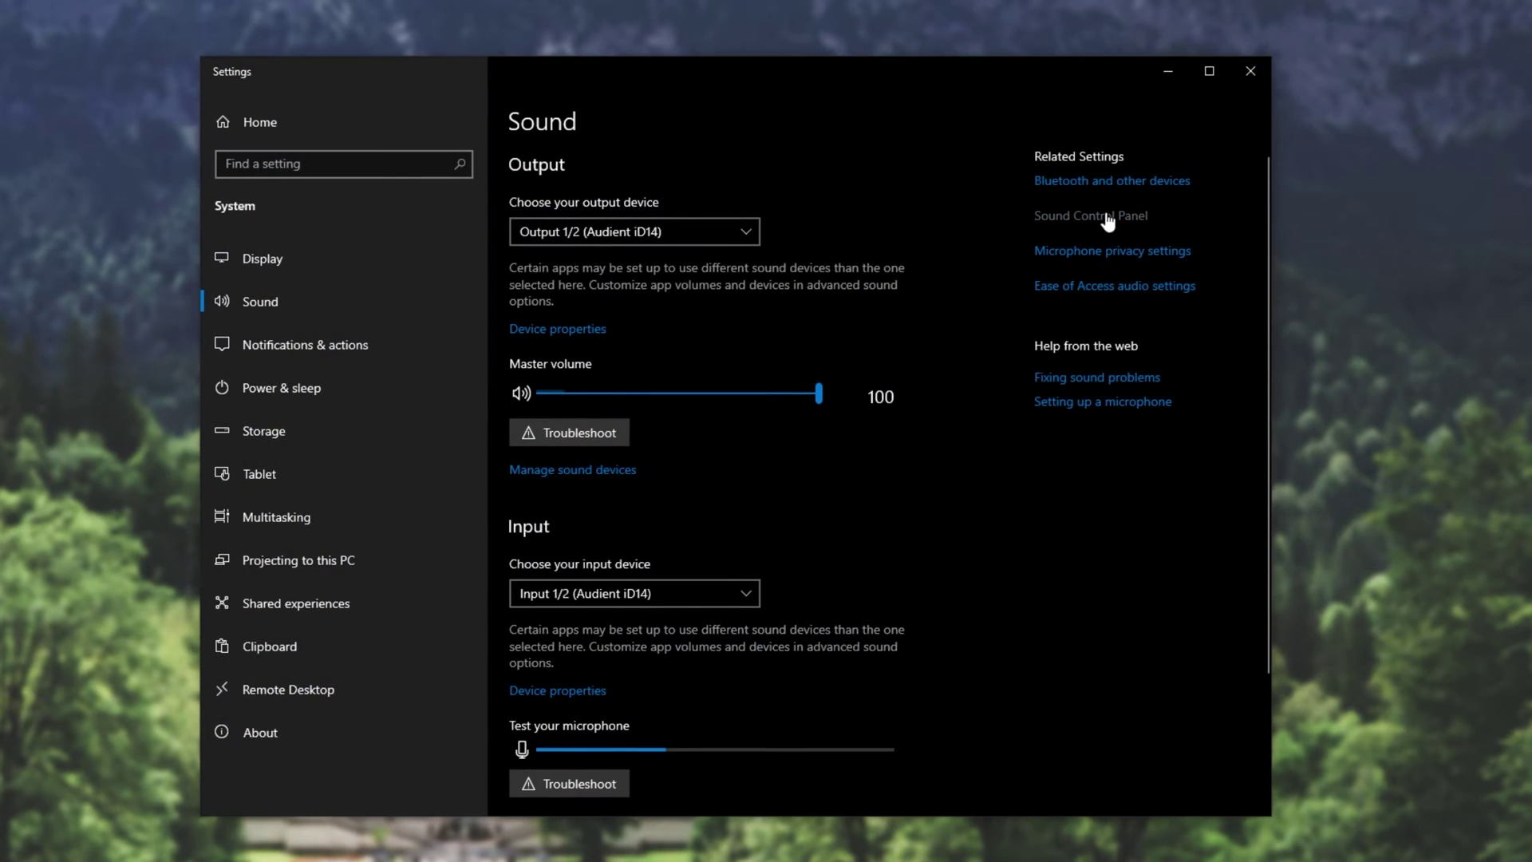
pyautogui.click(1088, 217)
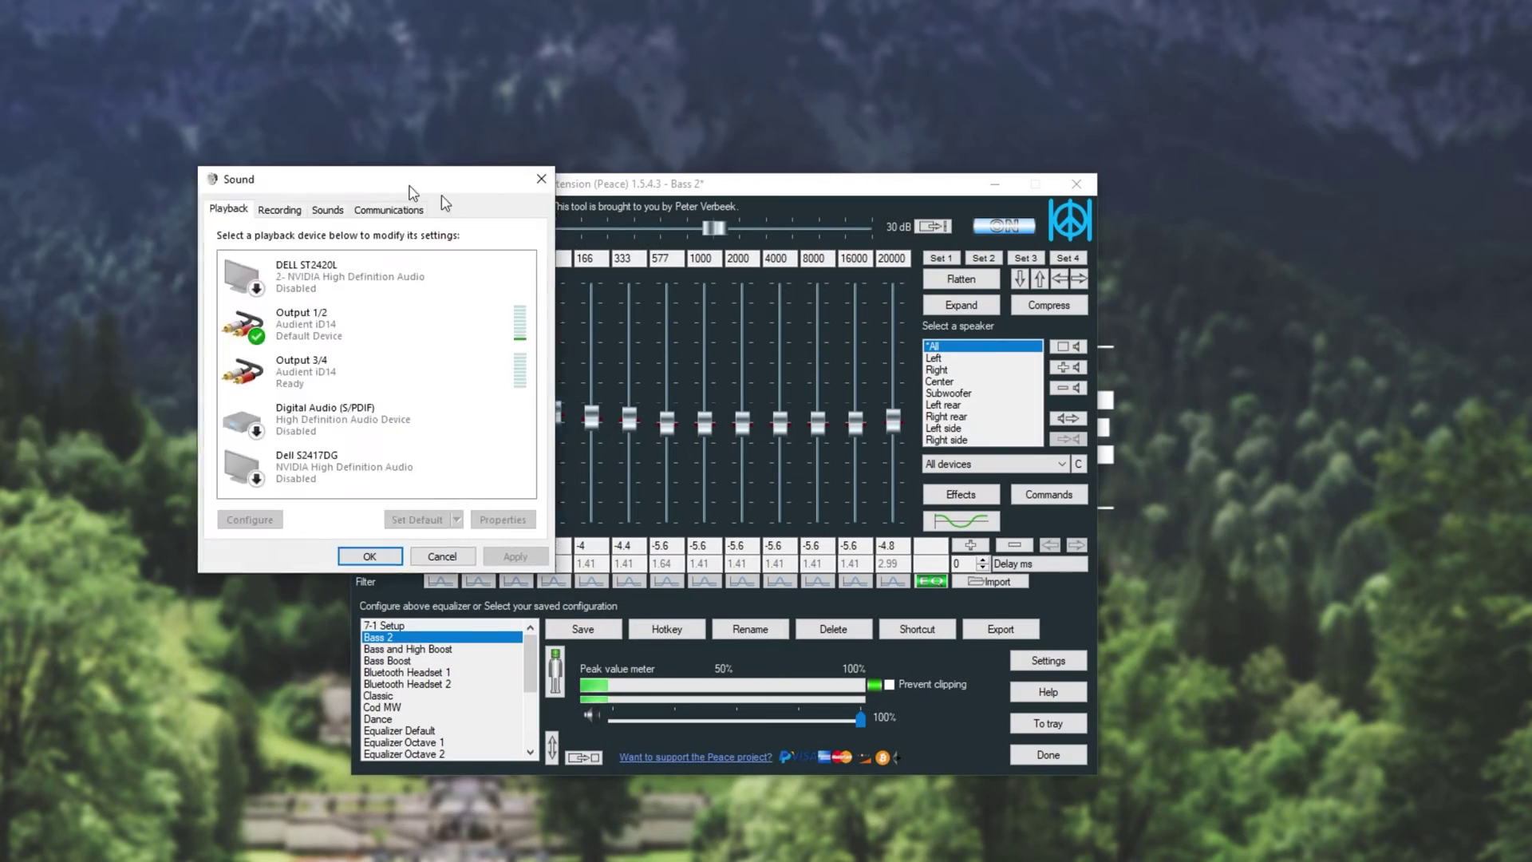
pyautogui.moveTo(445, 203); pyautogui.dragTo(810, 260)
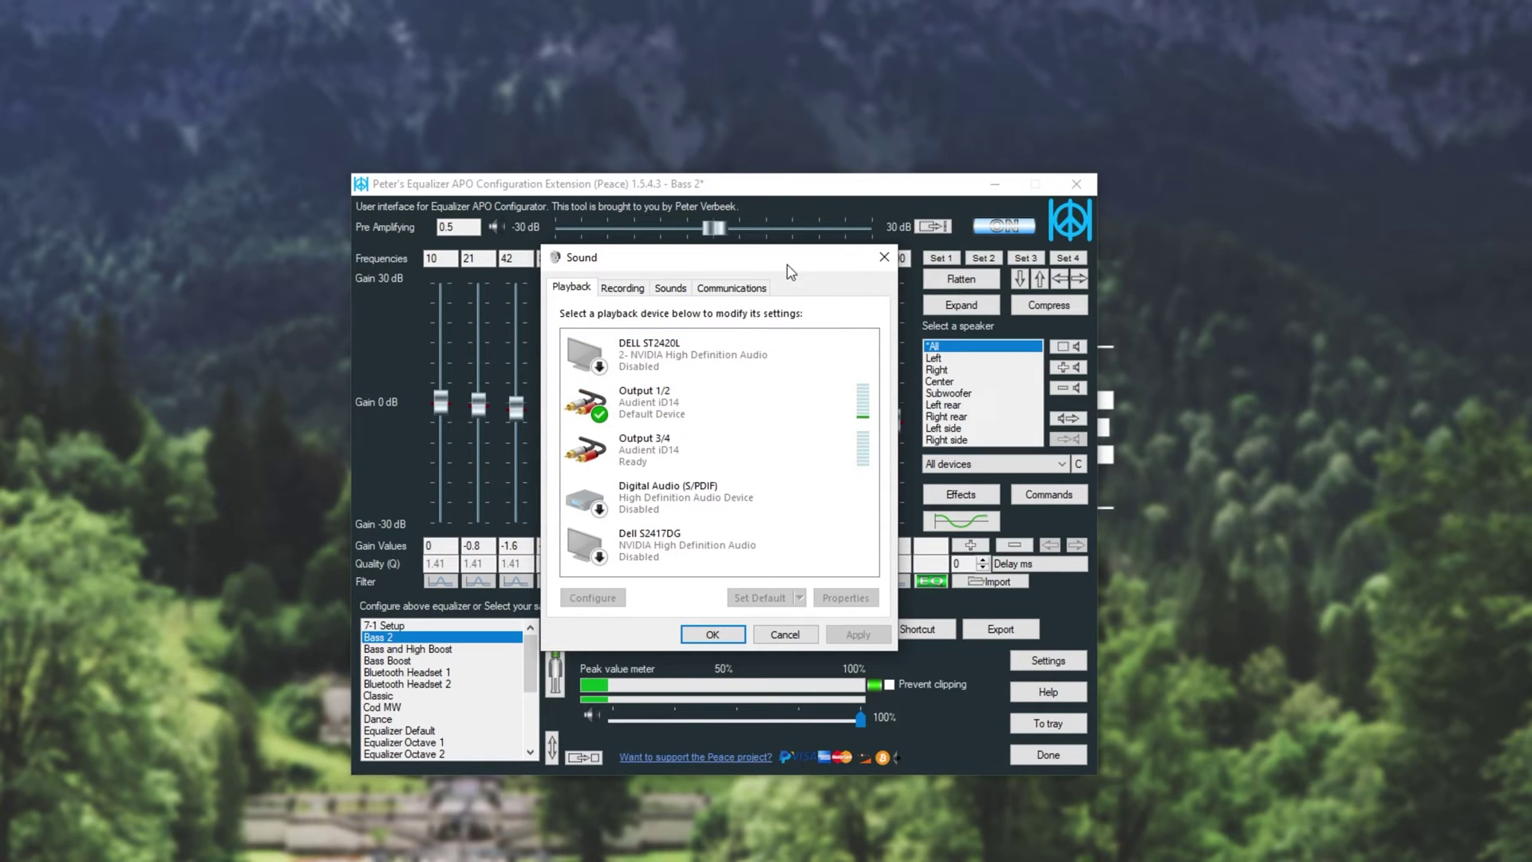
pyautogui.click(883, 257)
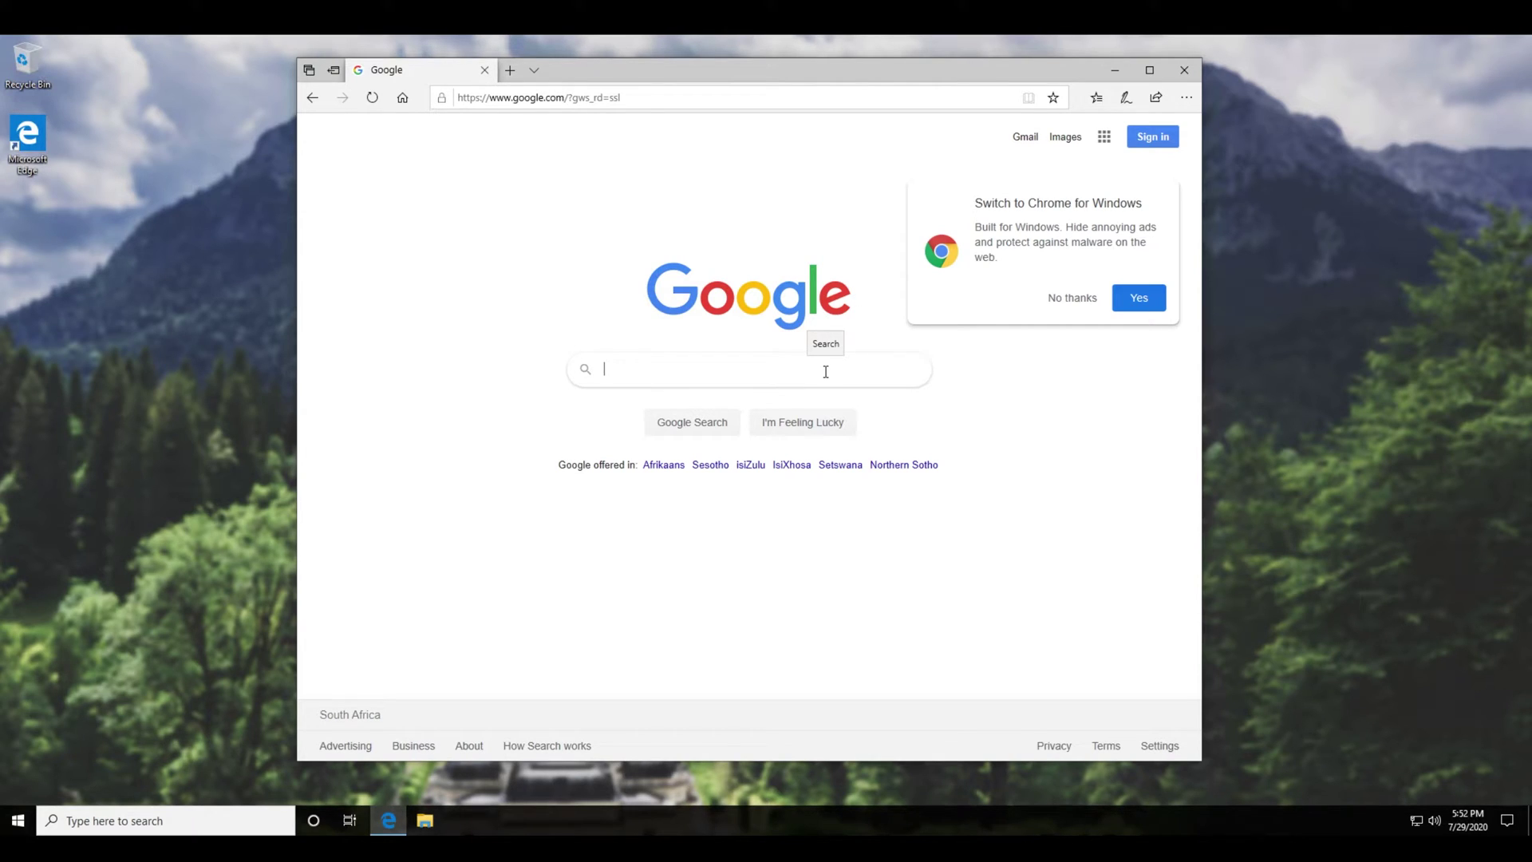
# Search Google for "equaliser apo" and start downloading Equalizer APO from its SourceForge page.
pyautogui.write('equaliser apo')
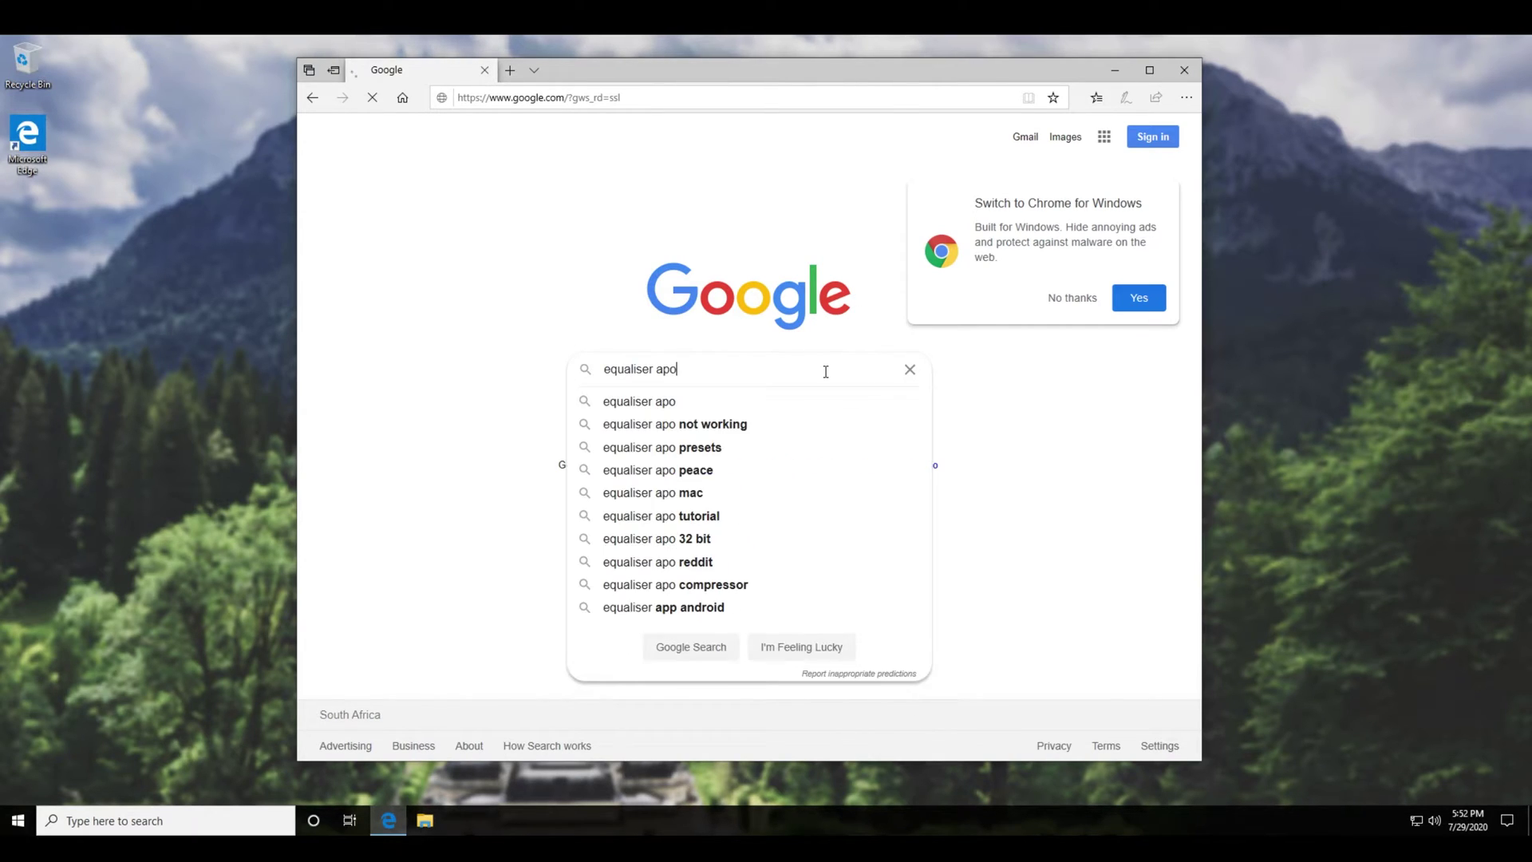
pyautogui.press('Return')
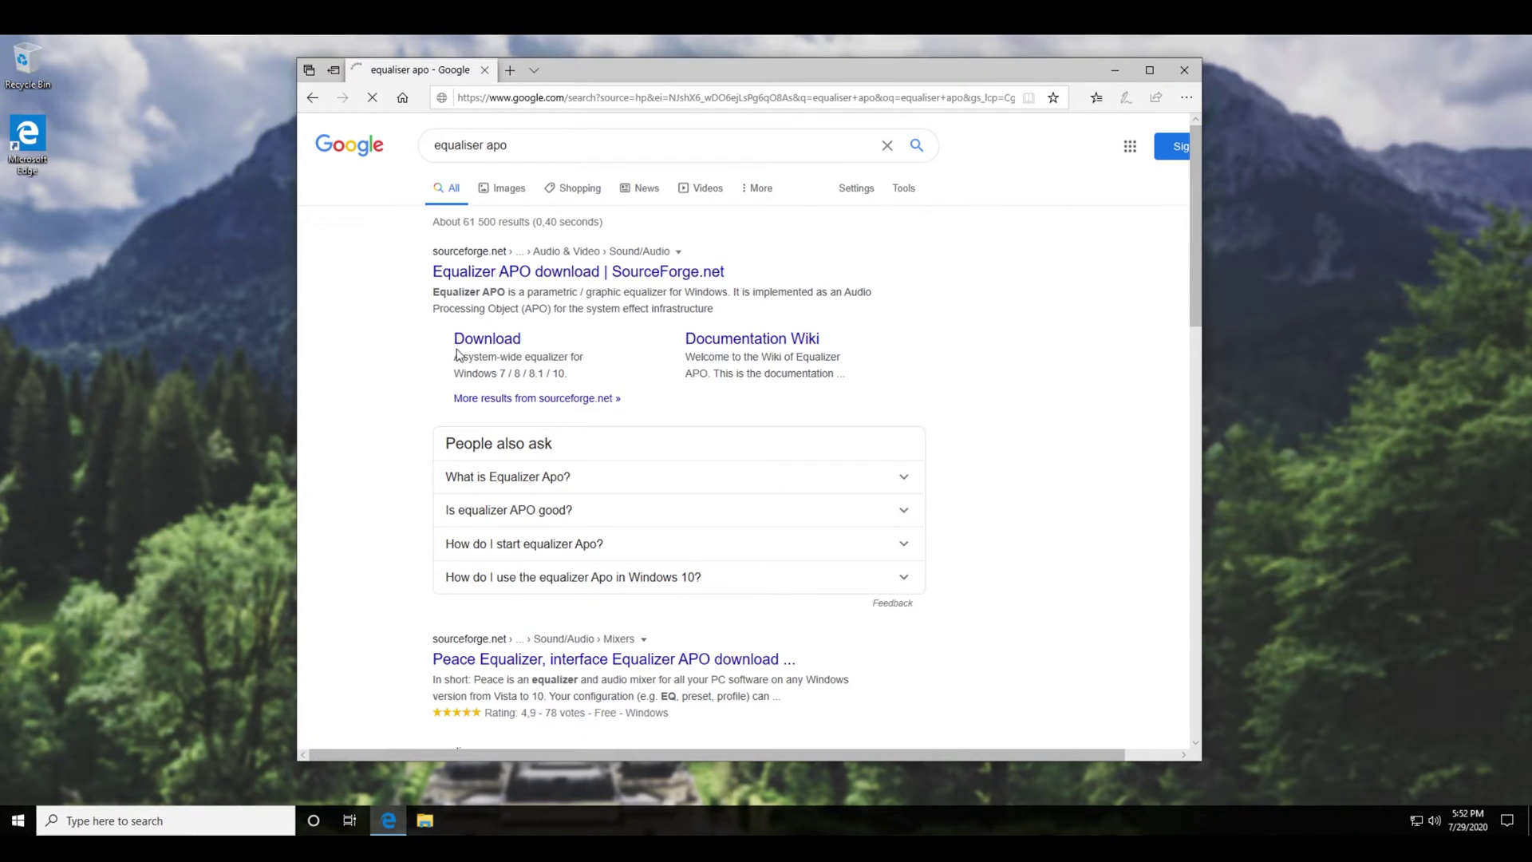
pyautogui.click(456, 351)
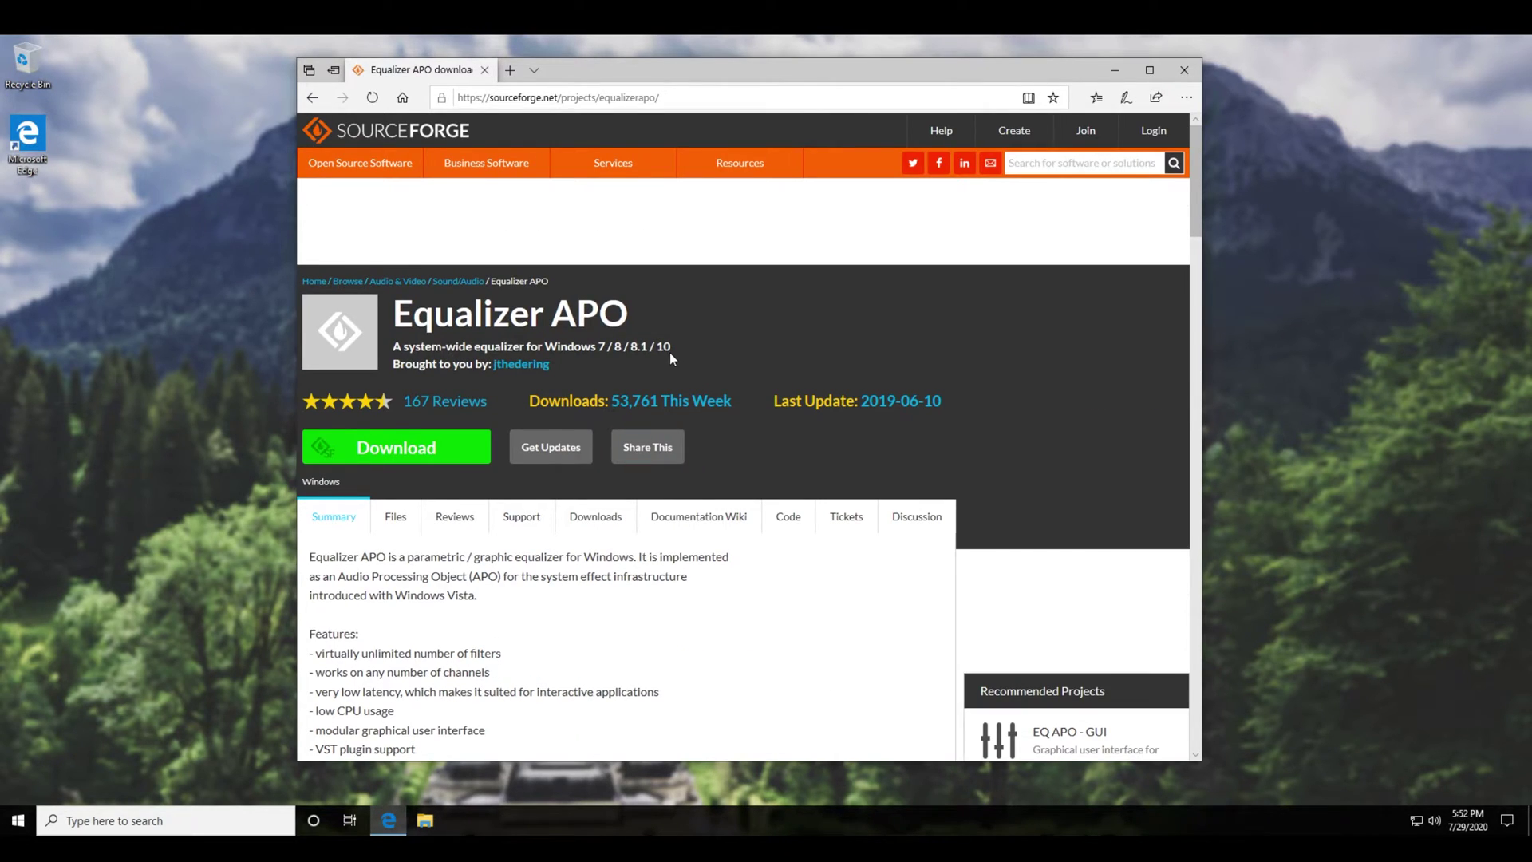
pyautogui.click(450, 444)
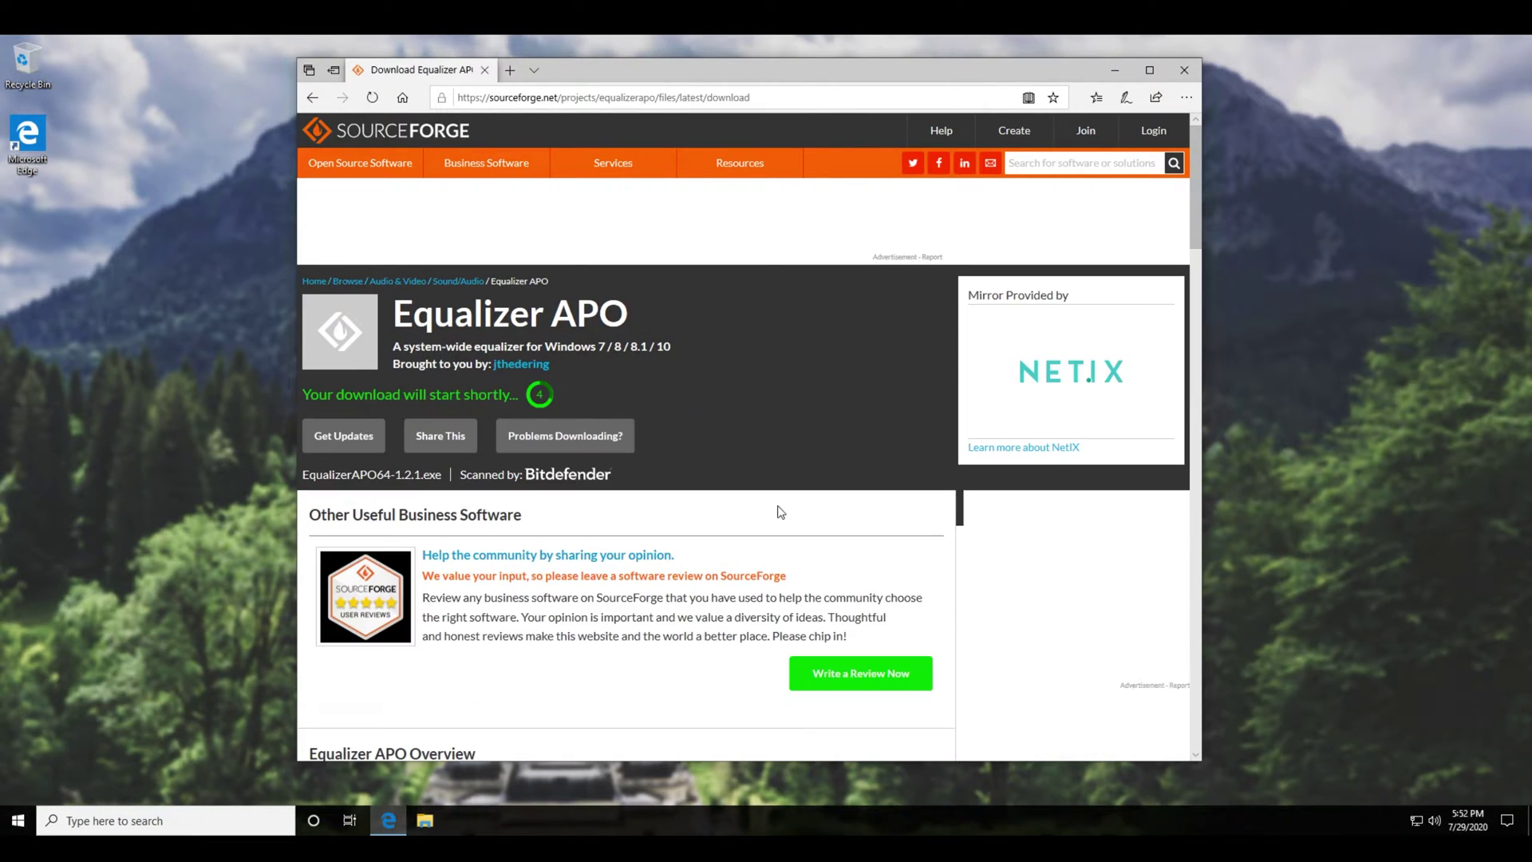
# Run the downloaded Equalizer APO 1.2.1 installer, close the browser, and install with the default settings.
pyautogui.click(835, 741)
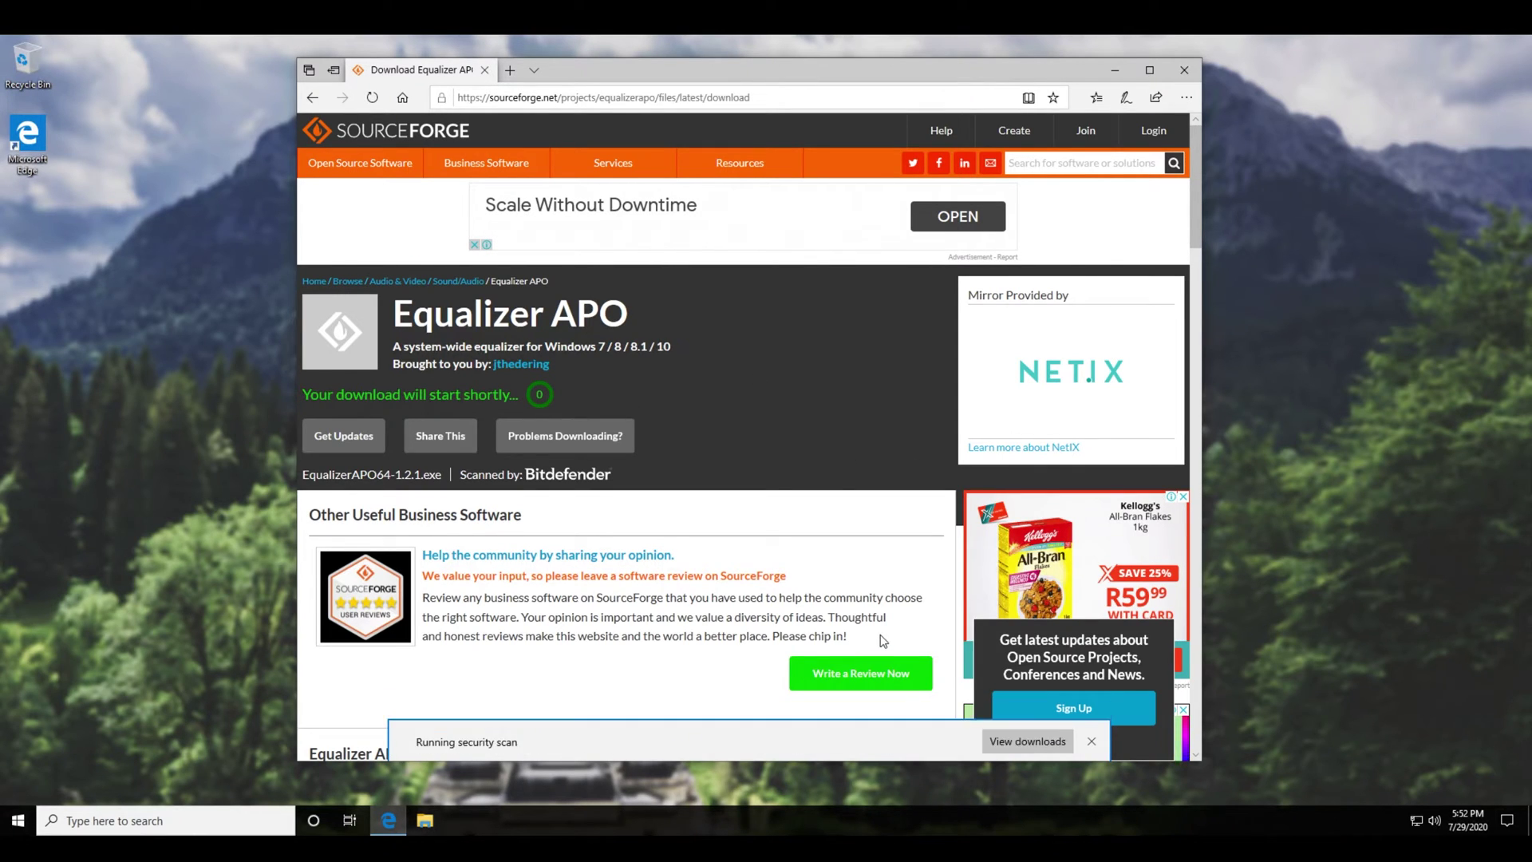
pyautogui.click(1184, 70)
pyautogui.click(849, 547)
pyautogui.click(850, 548)
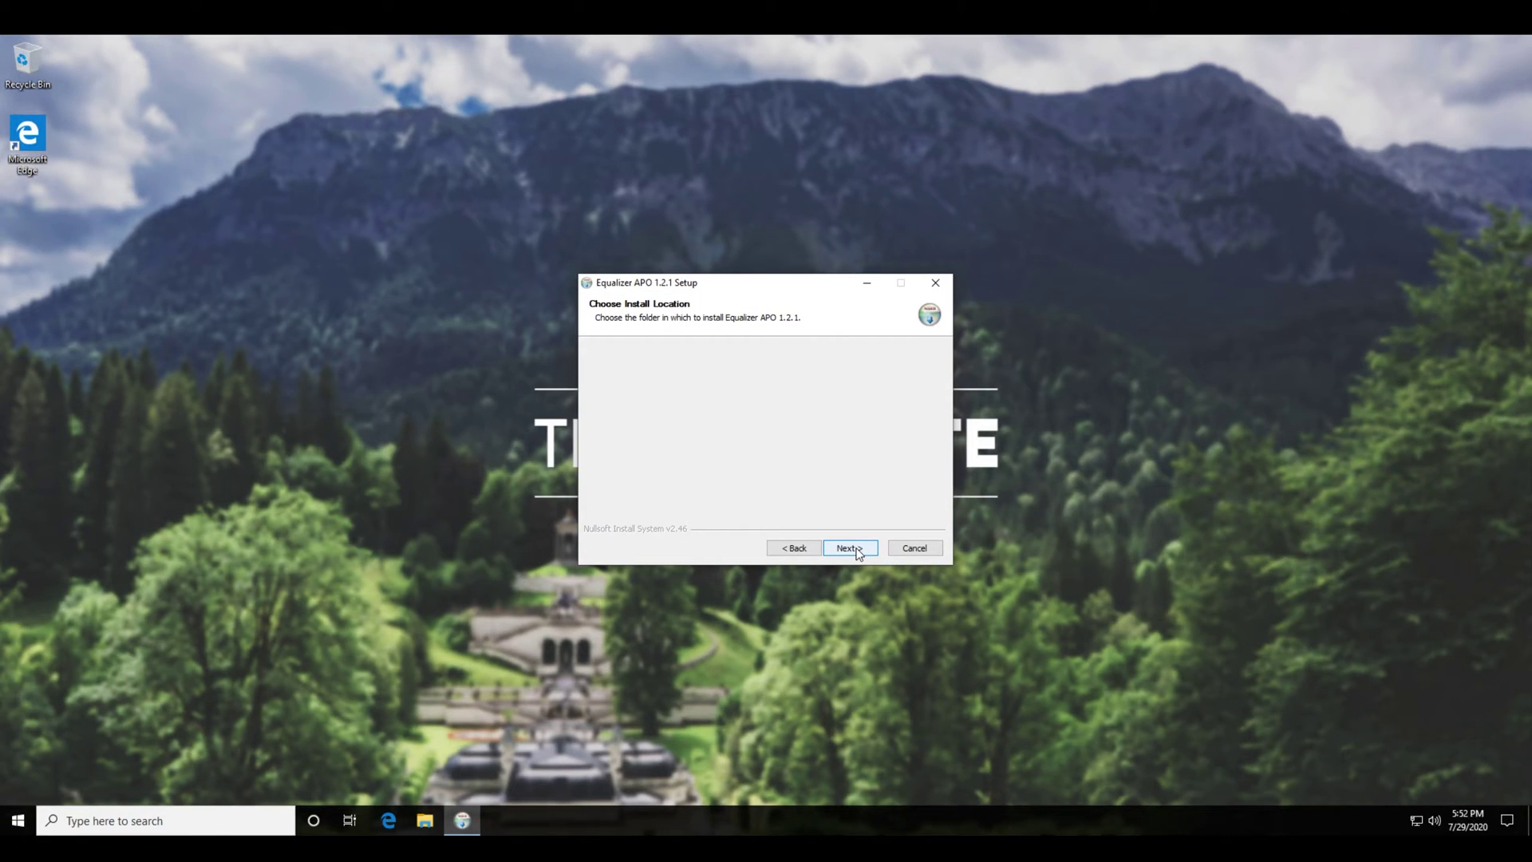
pyautogui.click(857, 550)
pyautogui.click(858, 550)
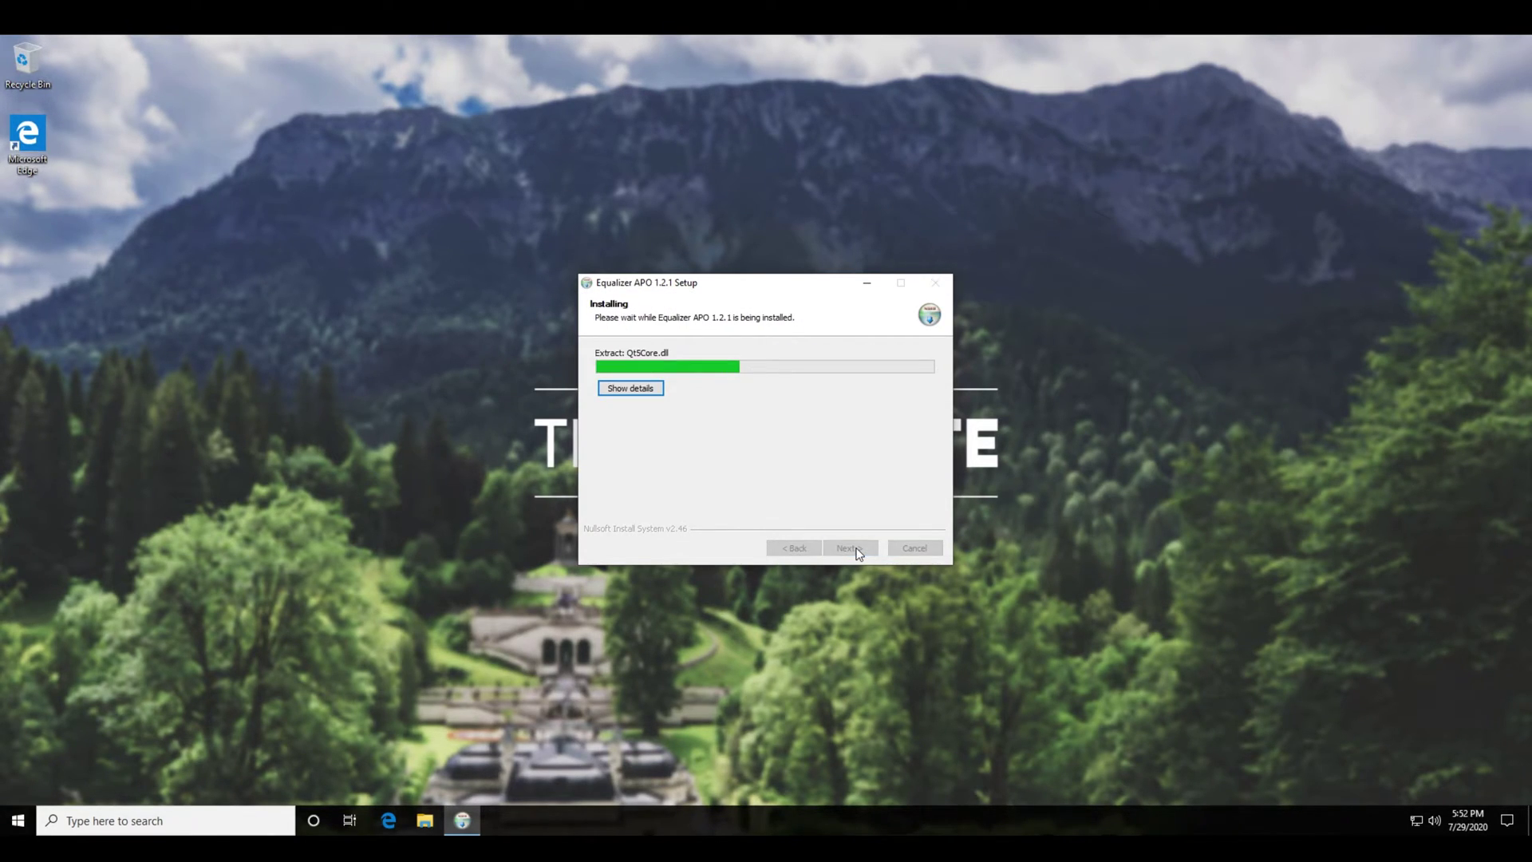
pyautogui.moveTo(570, 327); pyautogui.dragTo(863, 328)
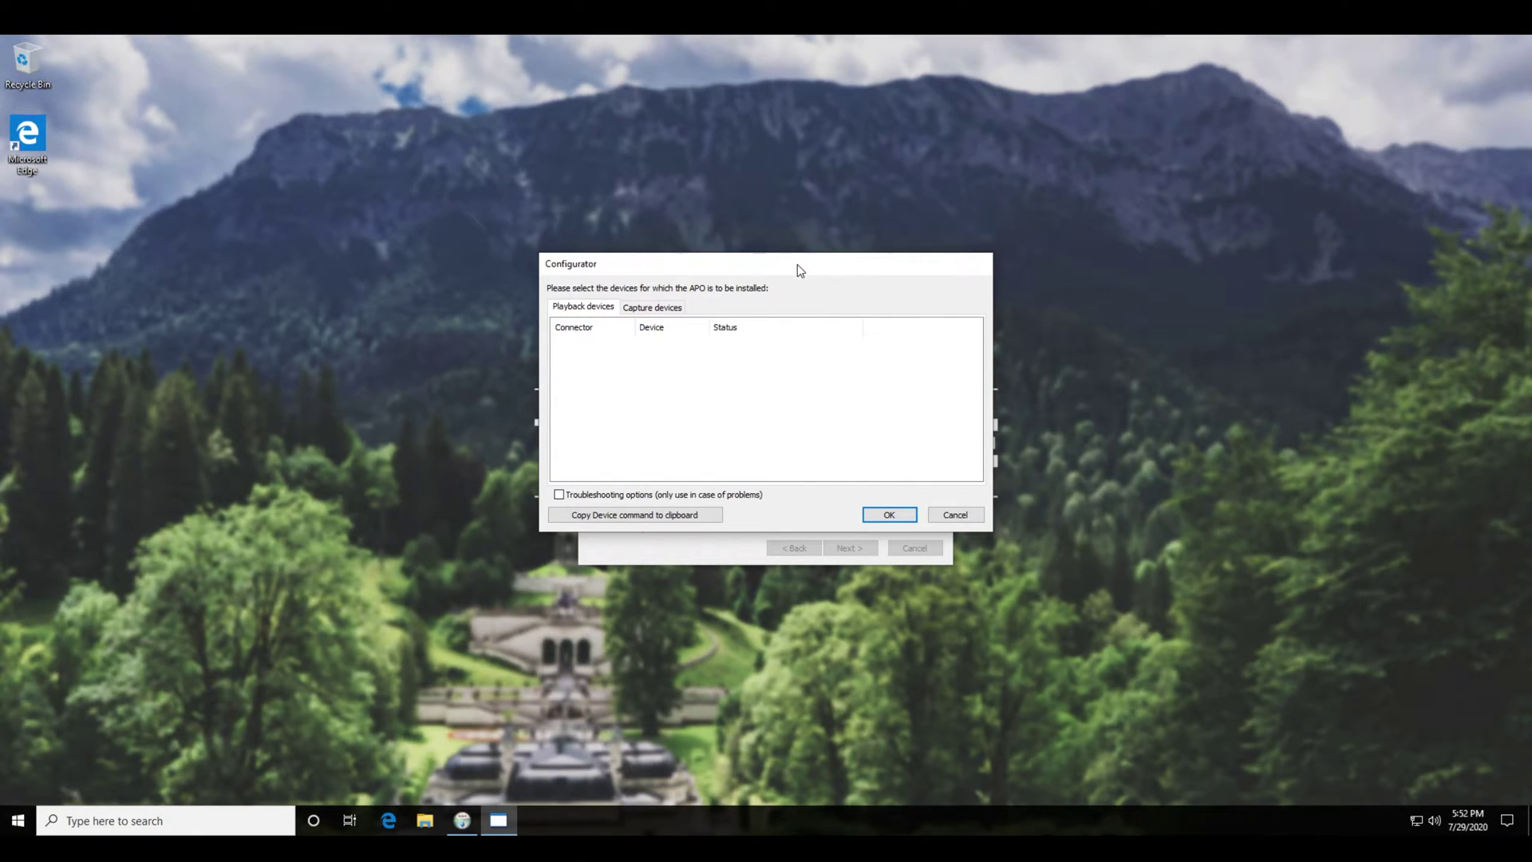
pyautogui.moveTo(797, 265); pyautogui.dragTo(793, 278)
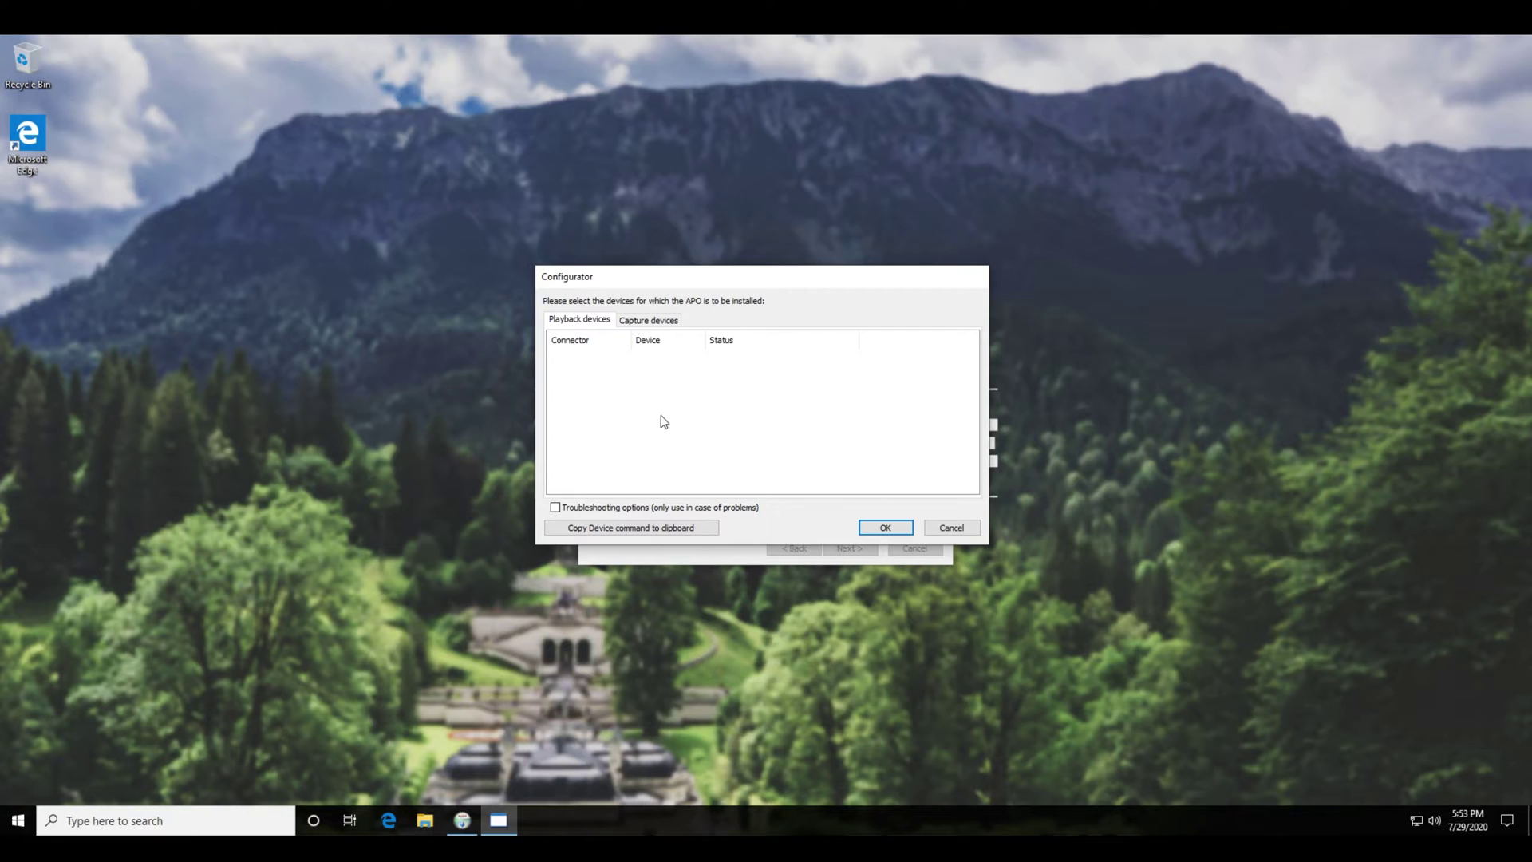
pyautogui.click(884, 528)
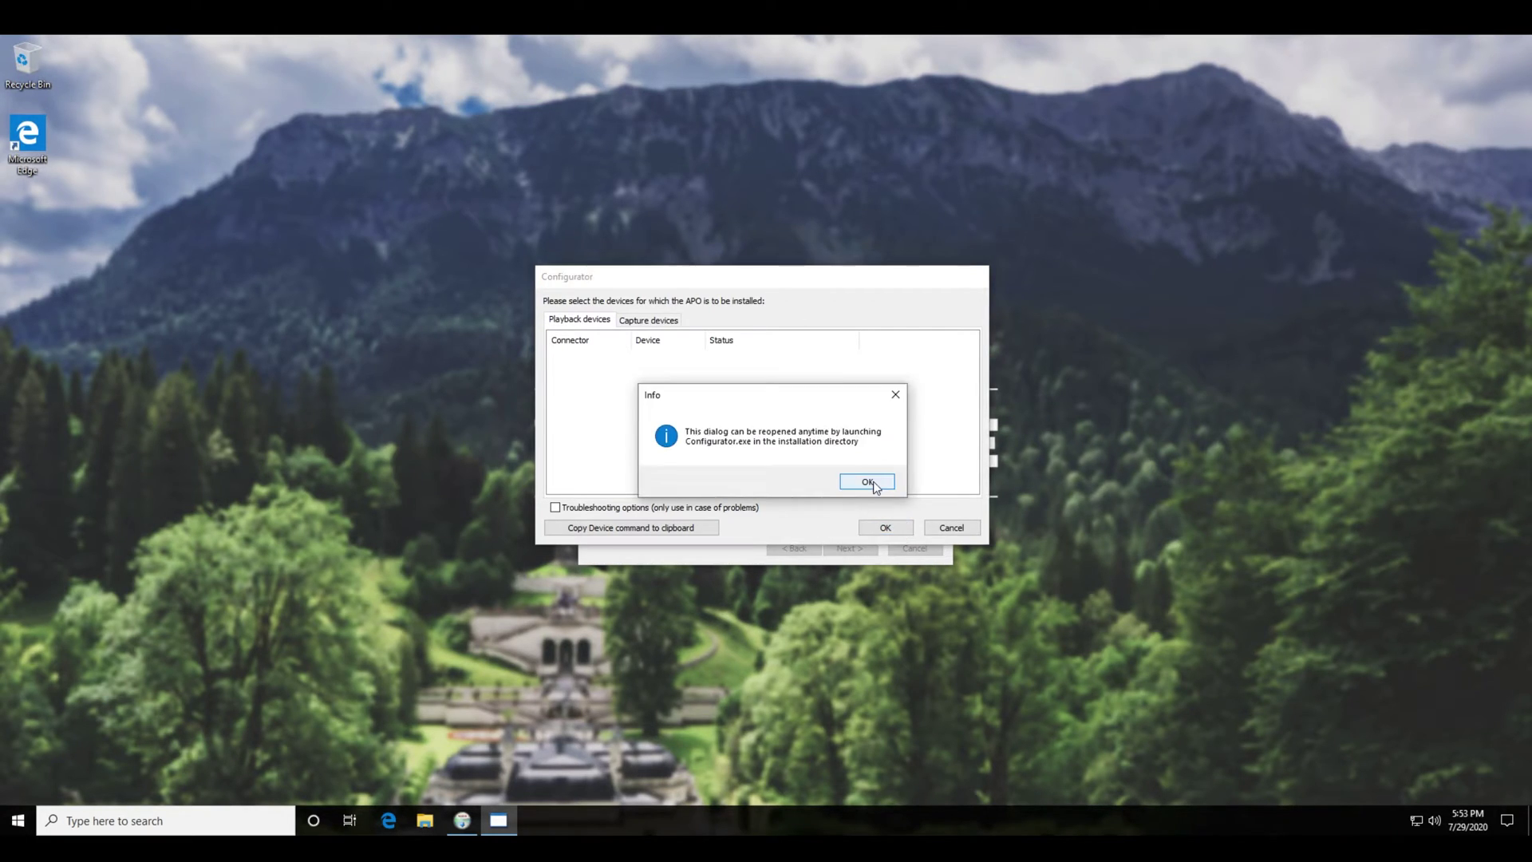
pyautogui.click(873, 484)
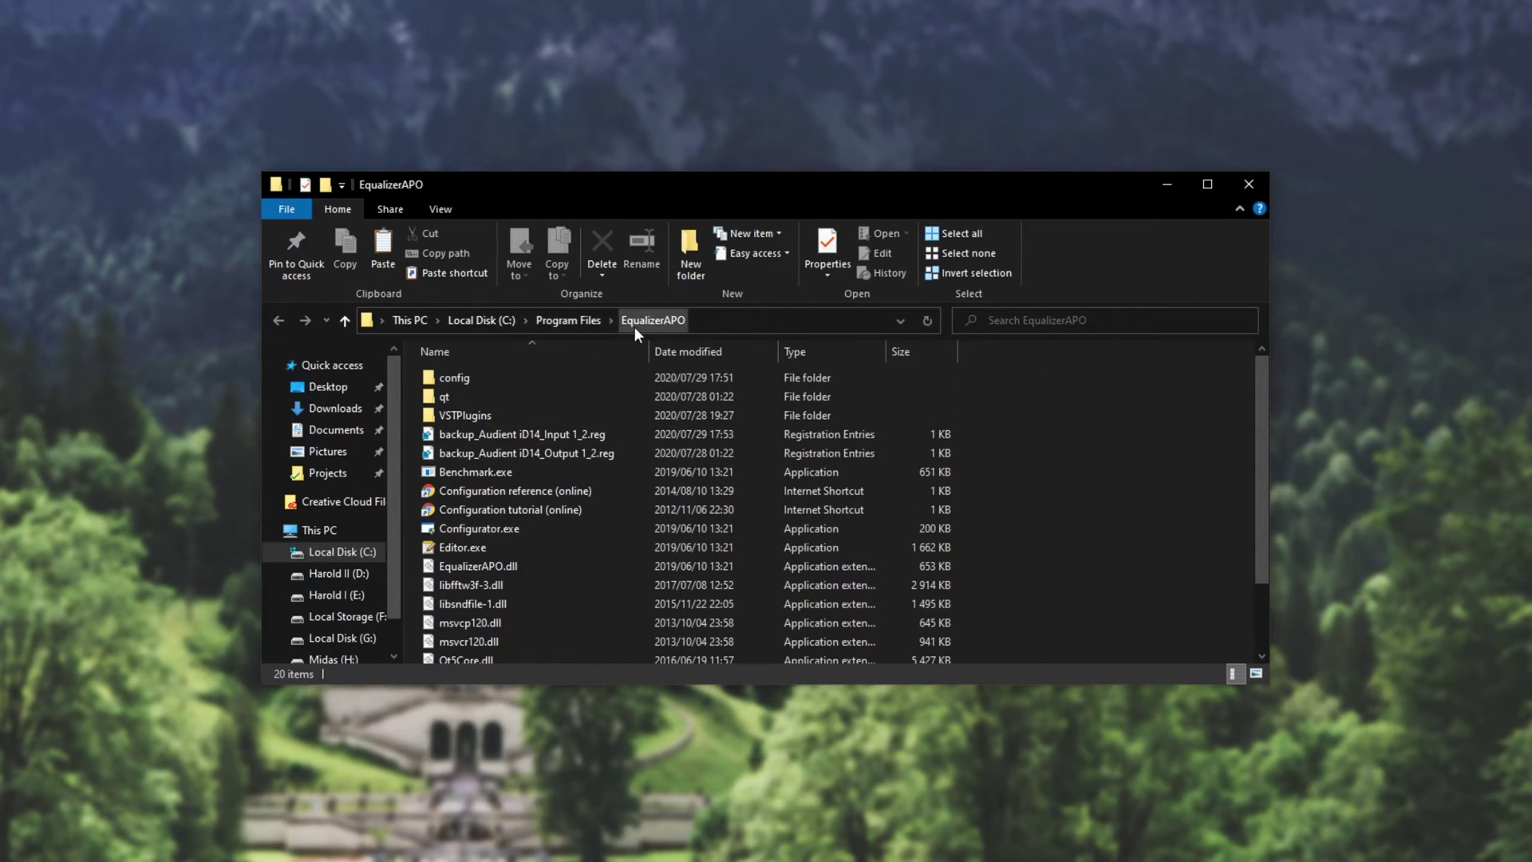
# Open backup_Audient iD14_Input 1_2.reg in Notepad, highlight its registry entries for inspection, and close the file.
pyautogui.click(720, 433)
pyautogui.rightClick(718, 432)
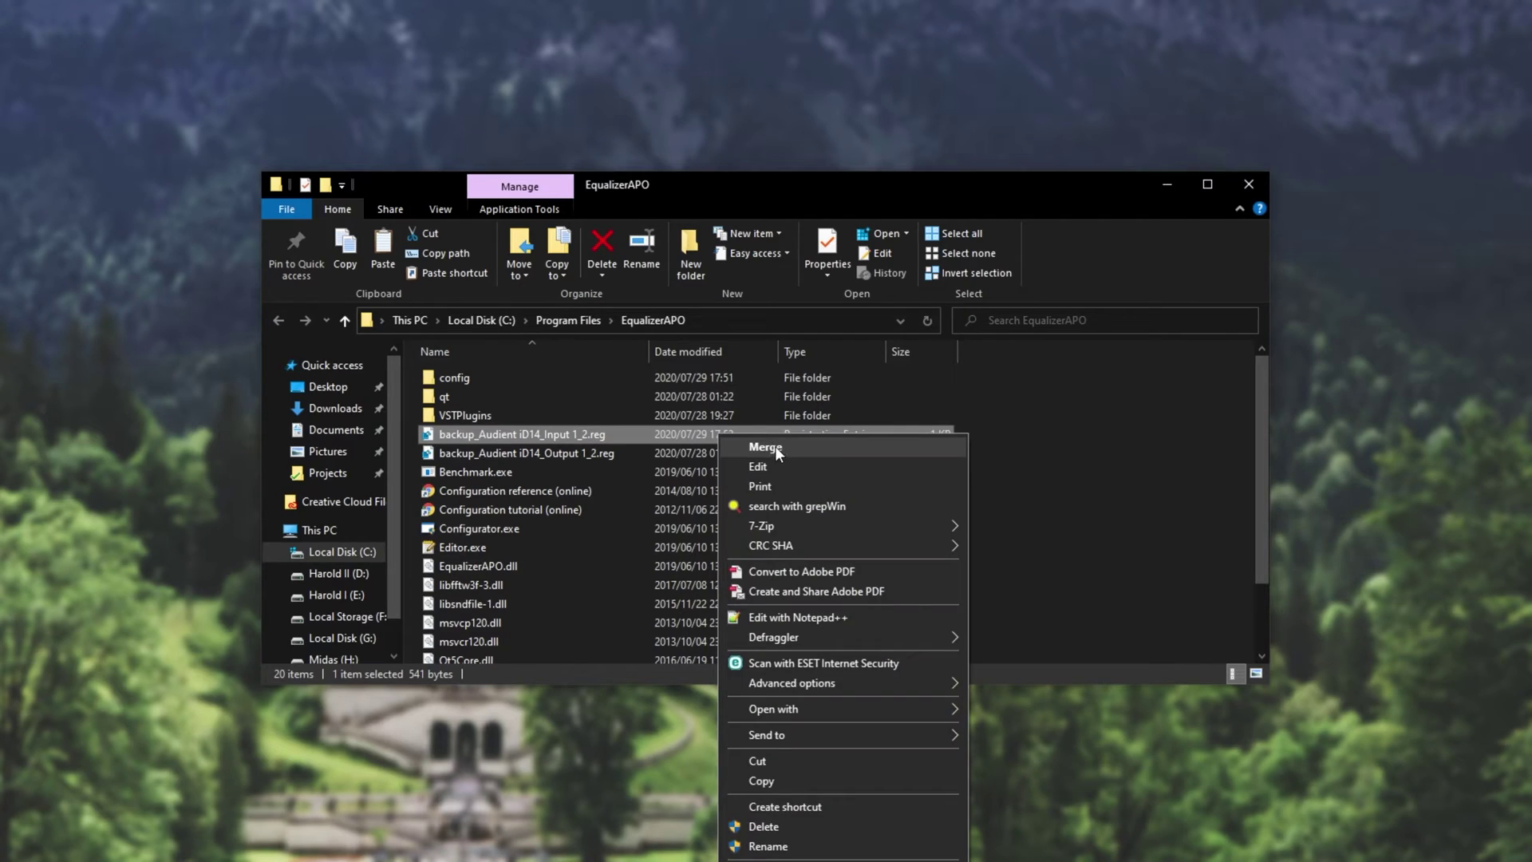
pyautogui.click(777, 457)
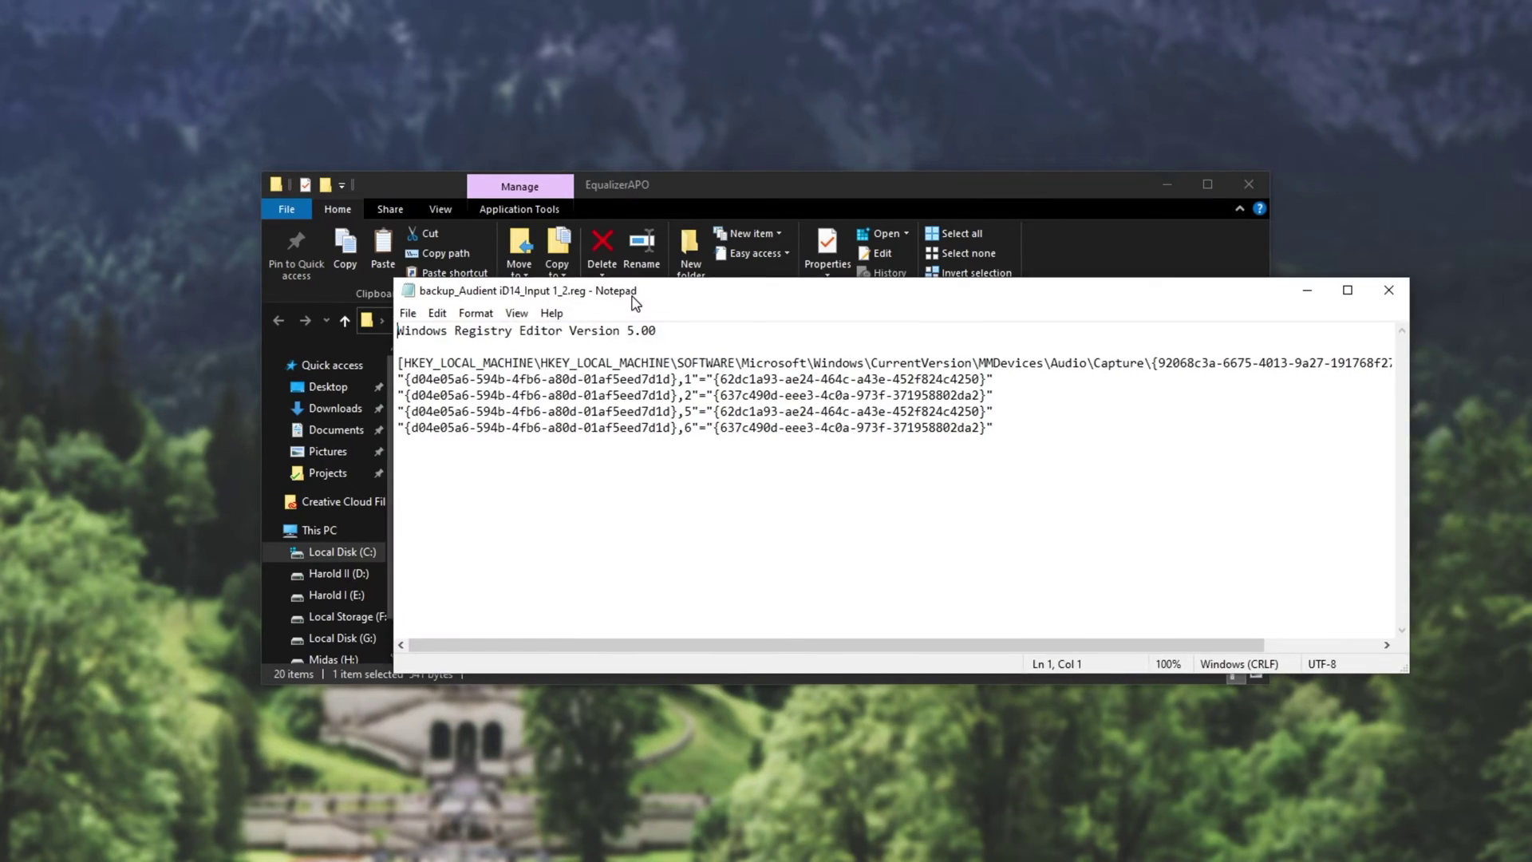
pyautogui.moveTo(634, 301); pyautogui.dragTo(501, 289)
pyautogui.moveTo(980, 420); pyautogui.dragTo(711, 351)
pyautogui.click(1005, 467)
pyautogui.hotkey('shift', 'Up')
pyautogui.hotkey('shift', 'Up')
pyautogui.hotkey('shift', 'Up')
pyautogui.hotkey('shift', 'Up')
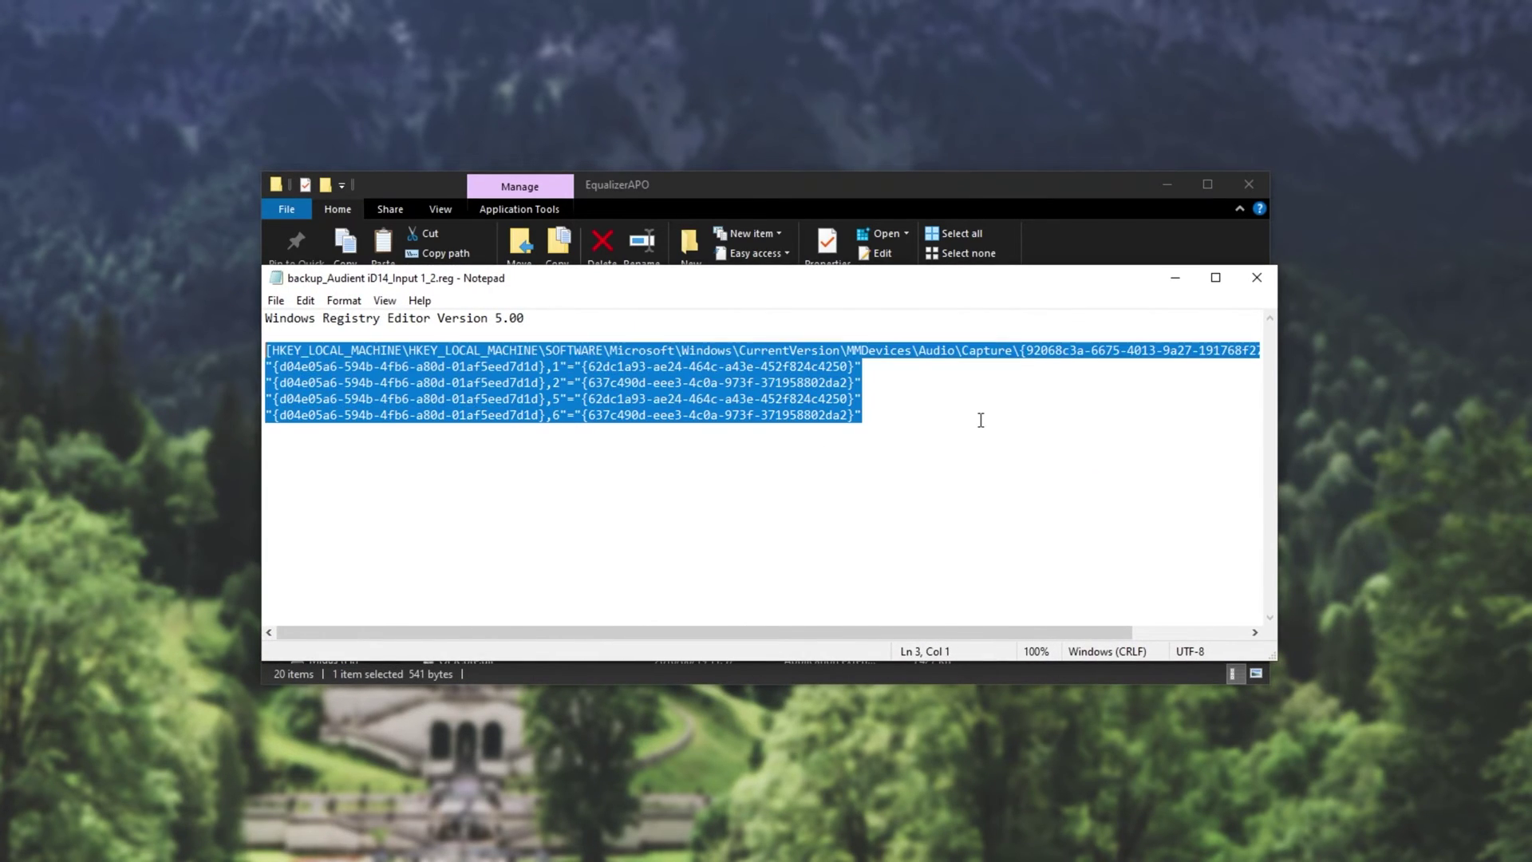
pyautogui.click(1257, 278)
# Launch Configurator.exe and check the APO status of the Output 1/2 playback device and the Input 1/2 capture device.
pyautogui.click(535, 531)
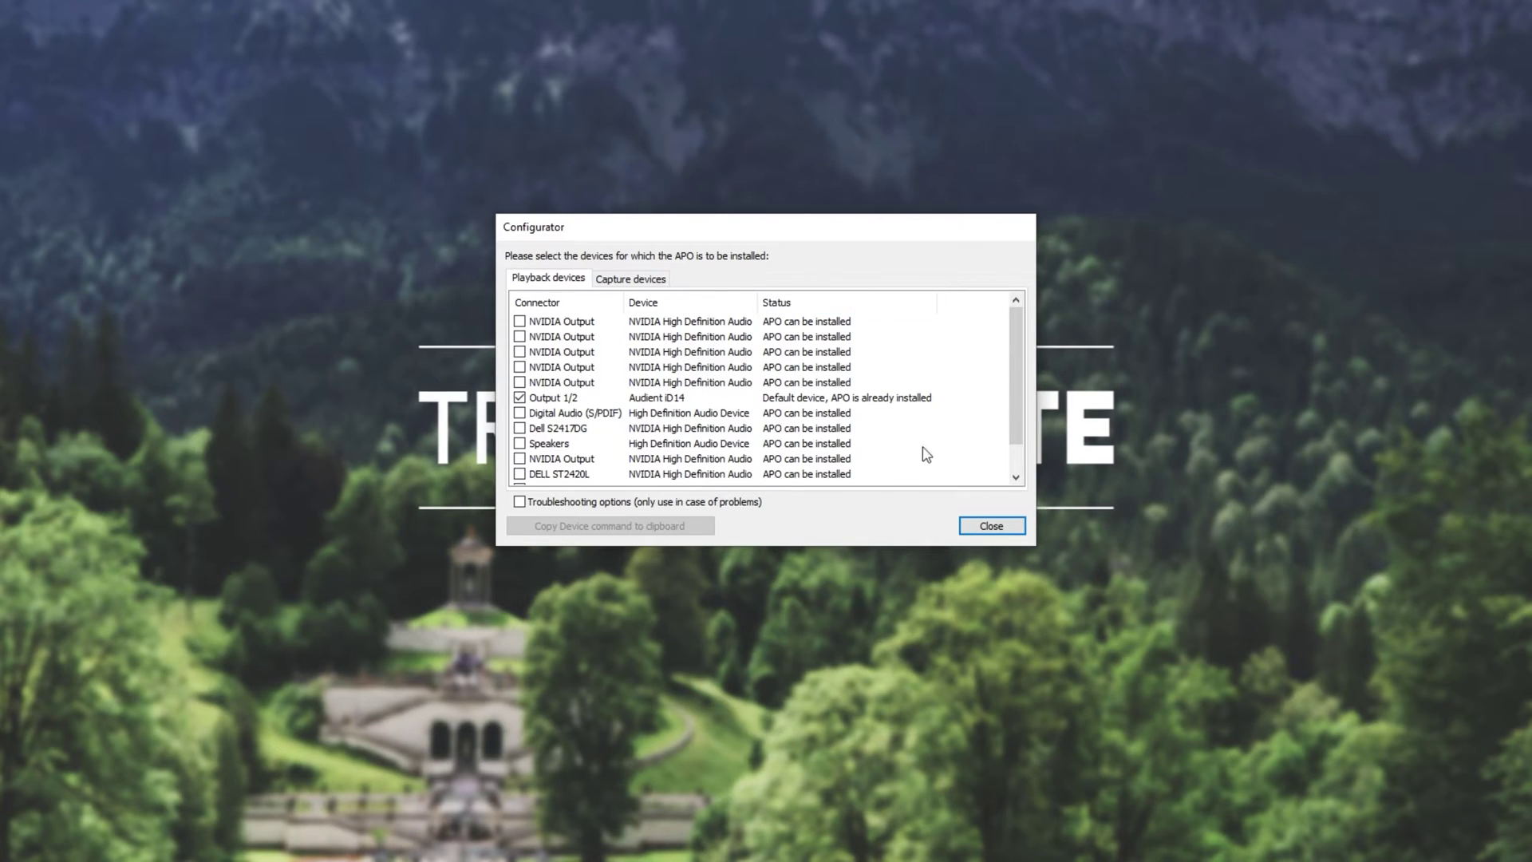
pyautogui.moveTo(761, 229); pyautogui.dragTo(761, 277)
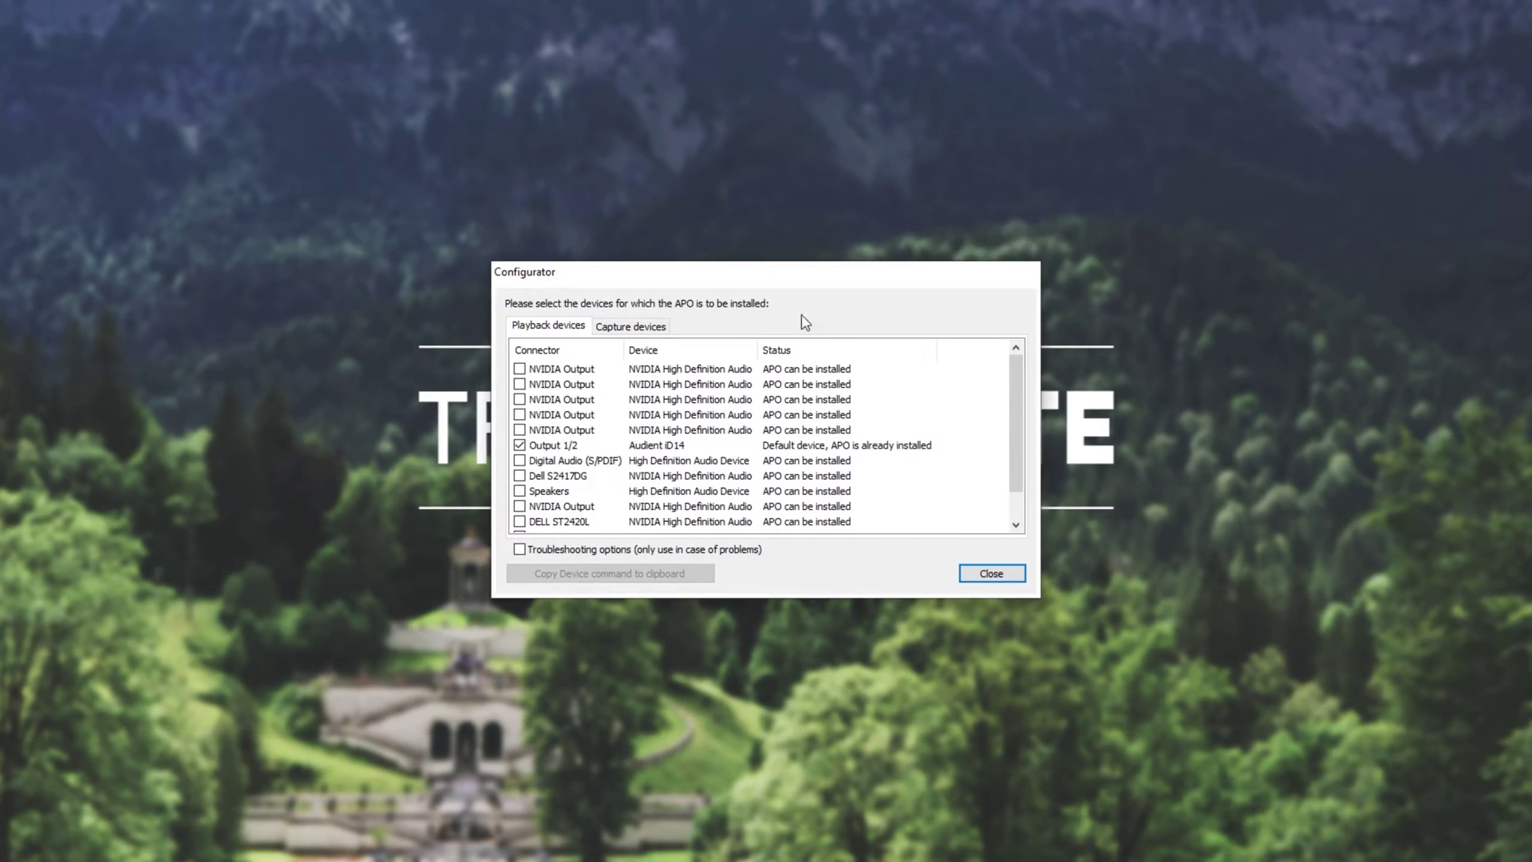
pyautogui.click(561, 446)
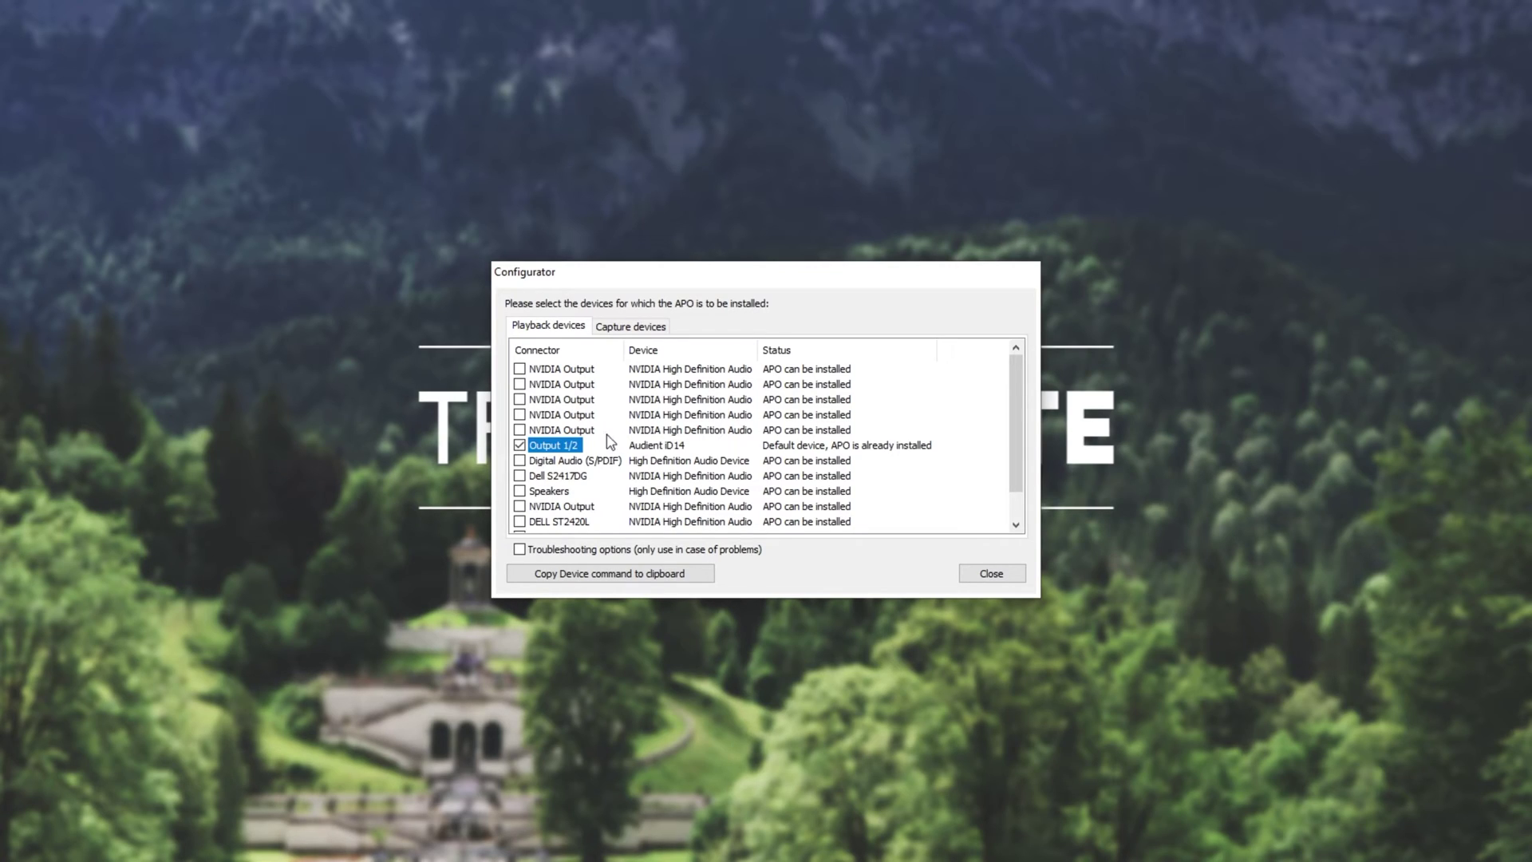
pyautogui.click(626, 328)
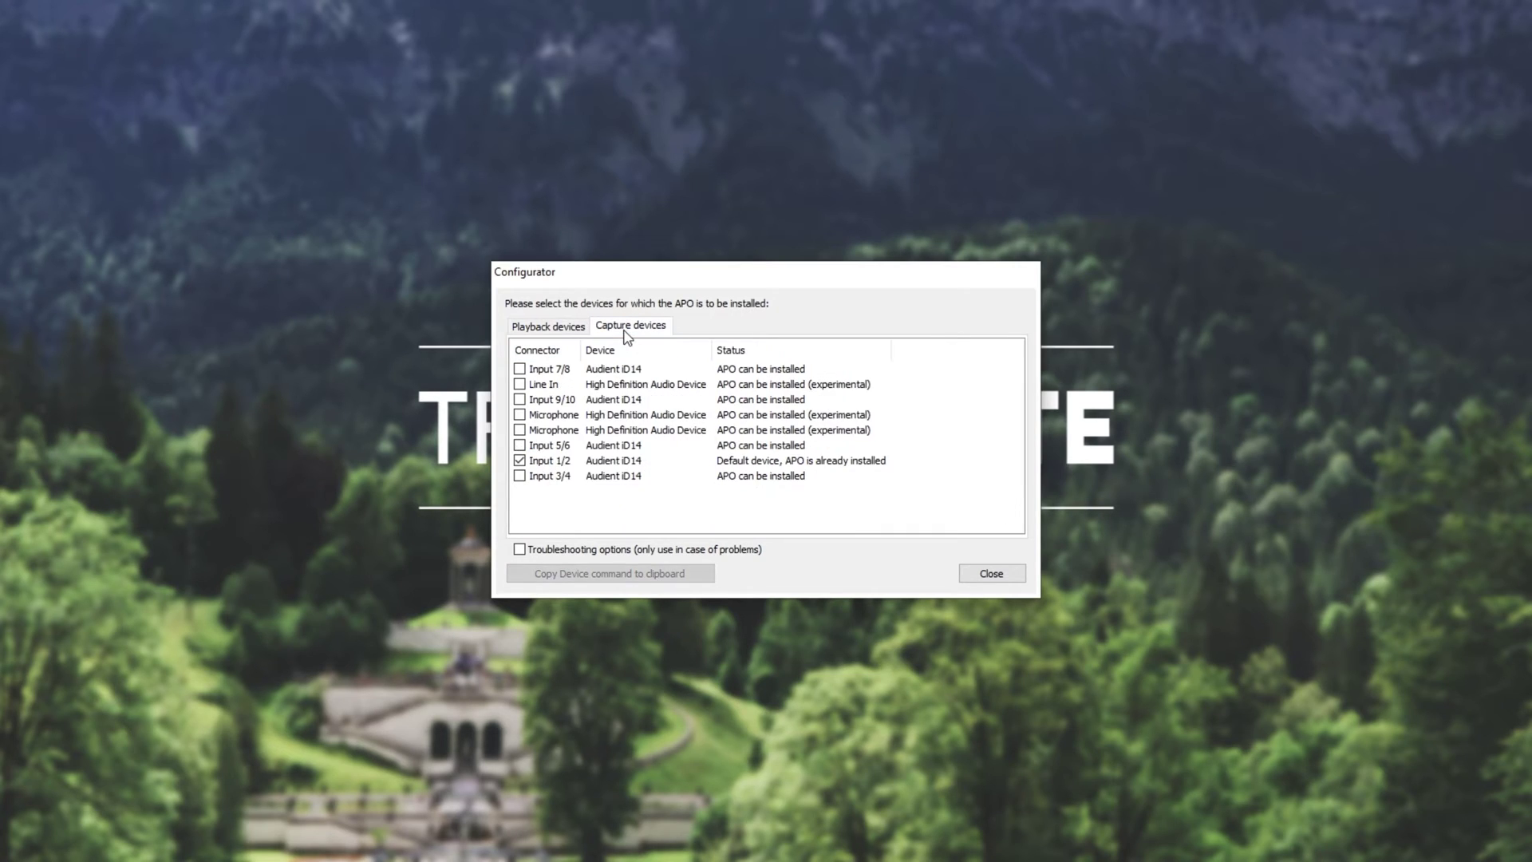
pyautogui.click(557, 461)
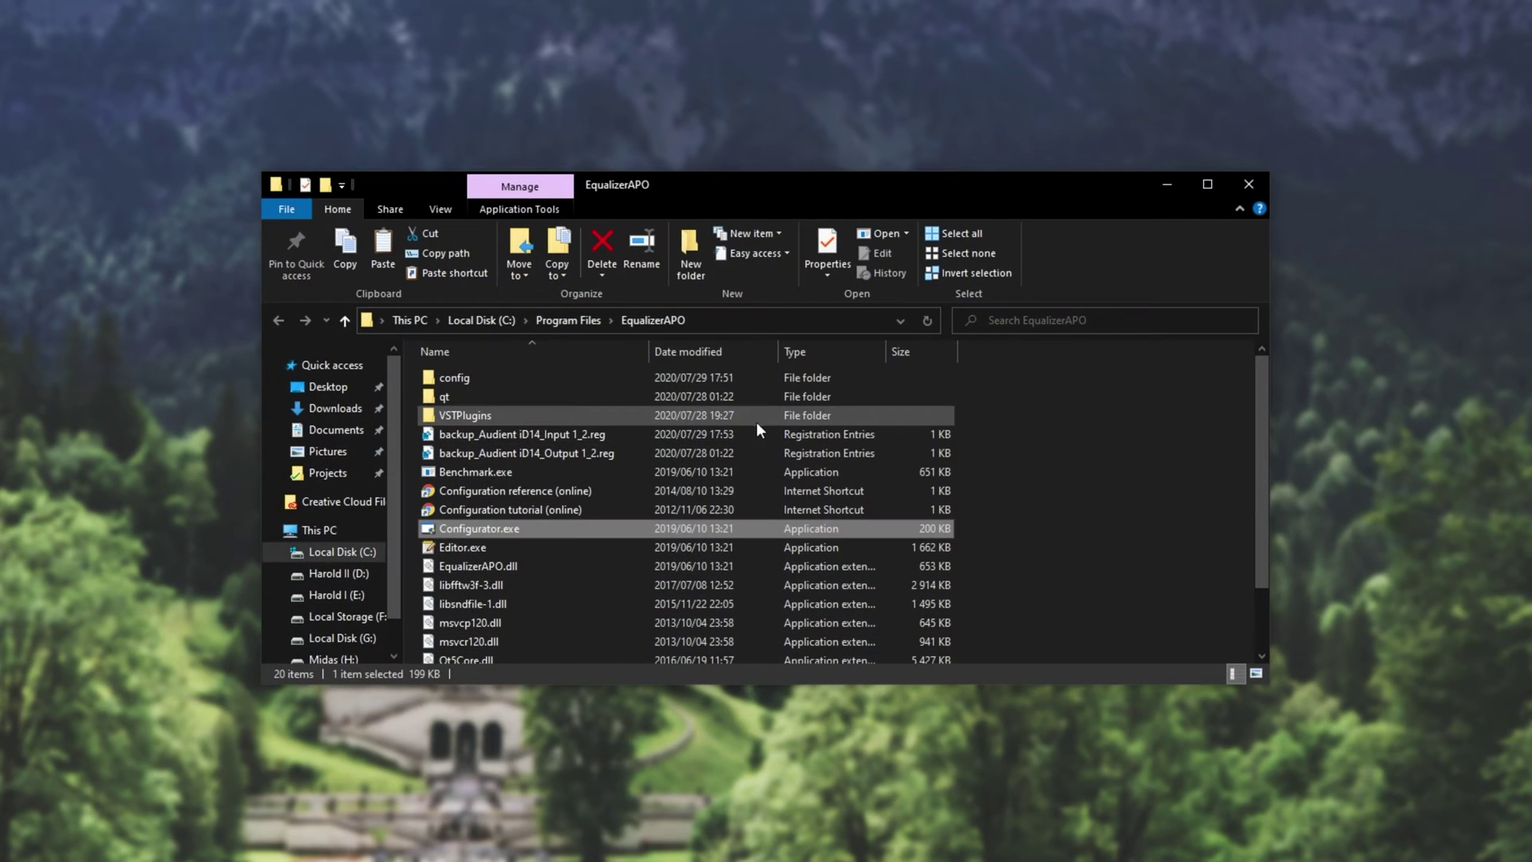
# Open Editor.exe from the EqualizerAPO folder and select the peace.txt include entry in config.txt.
pyautogui.click(562, 545)
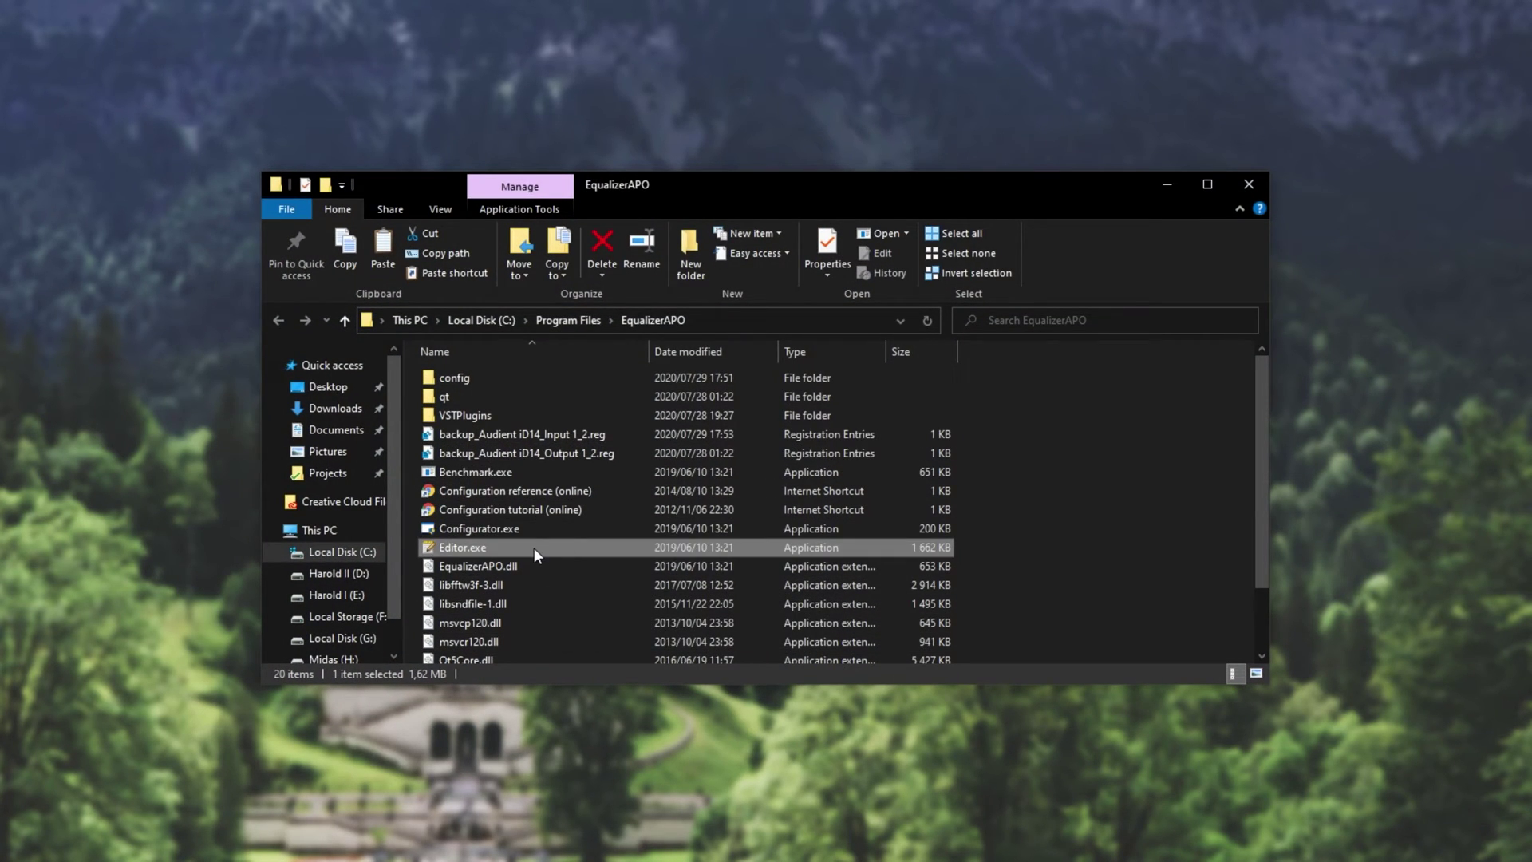
pyautogui.doubleClick(868, 547)
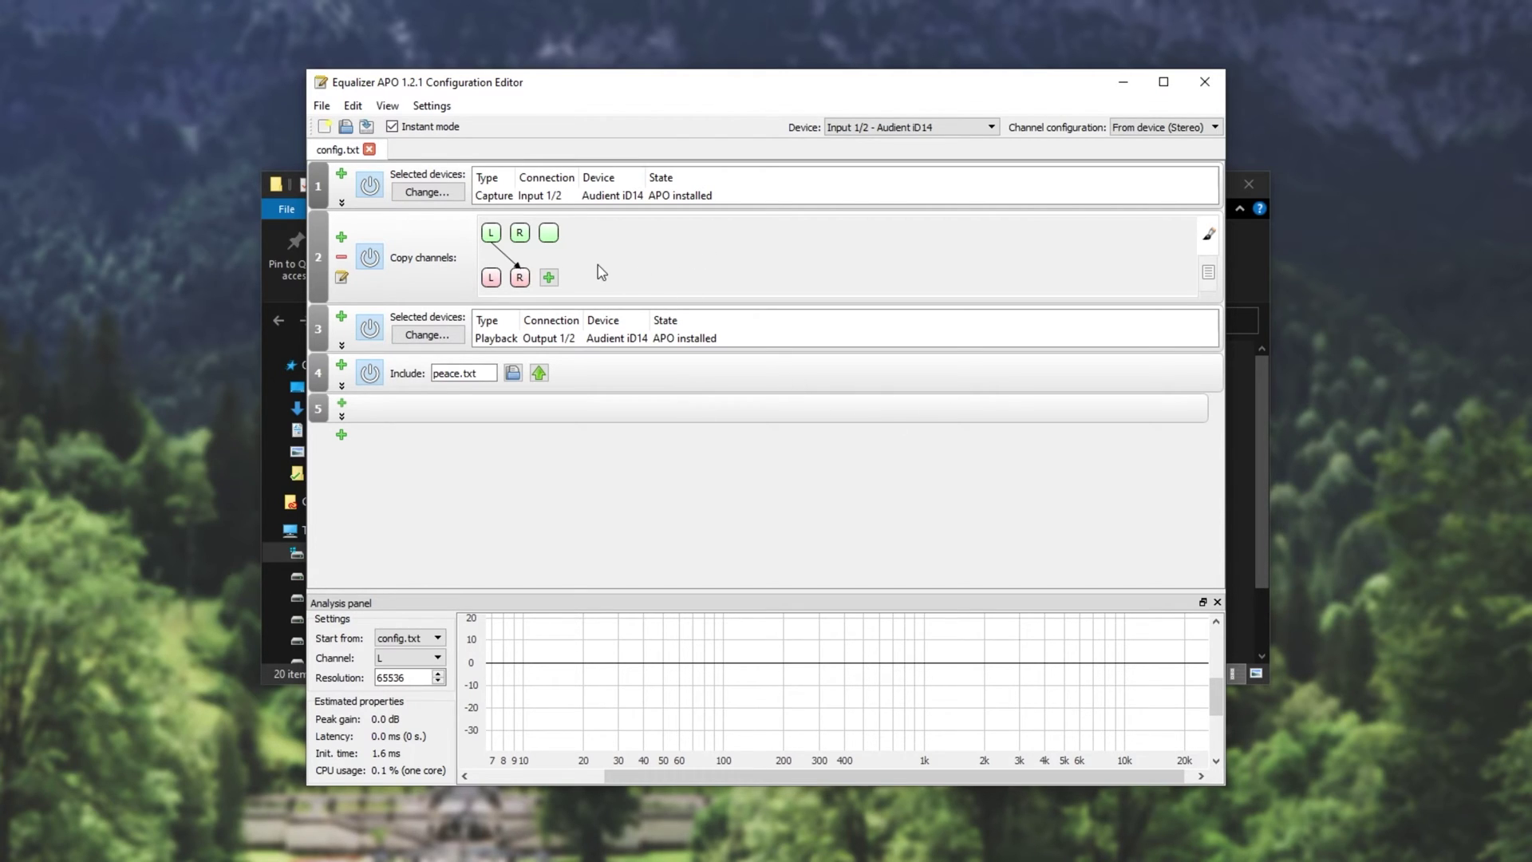
pyautogui.click(726, 375)
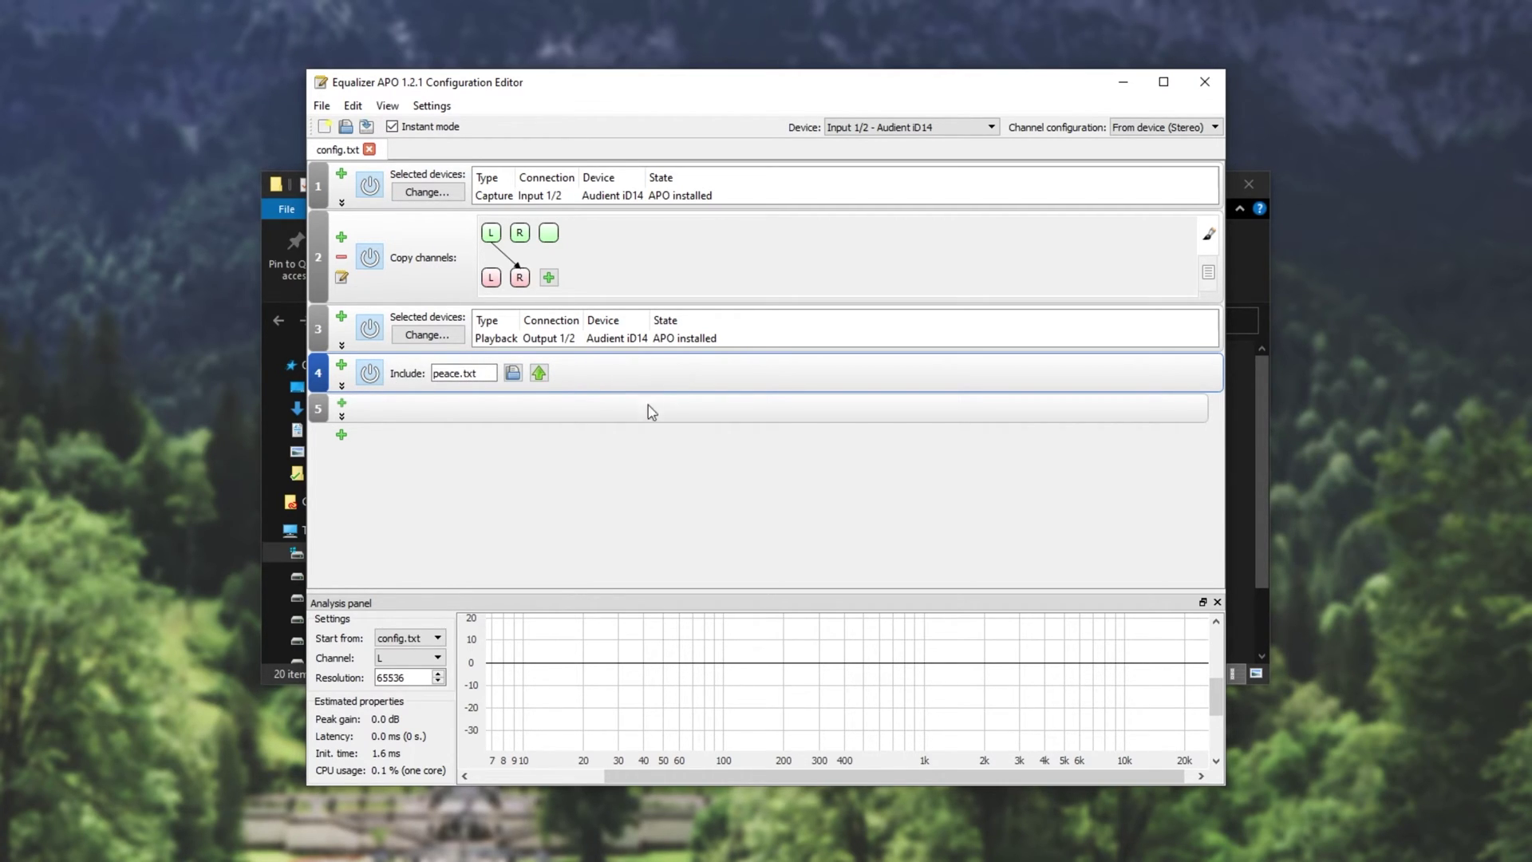
# Add a Device (Select device) control at the end of config.txt.
pyautogui.click(342, 437)
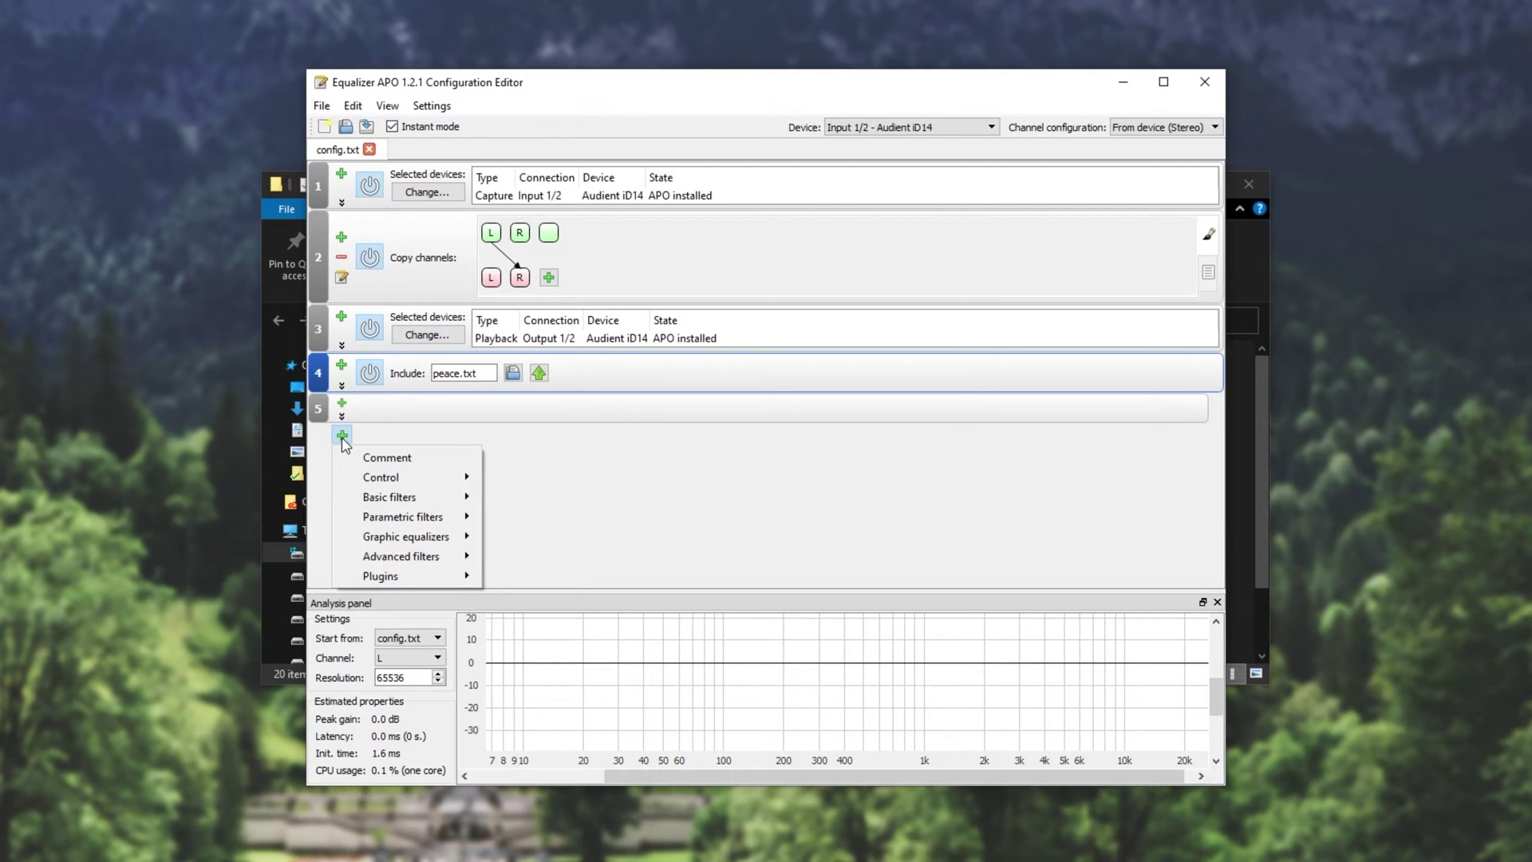
pyautogui.moveTo(402, 484)
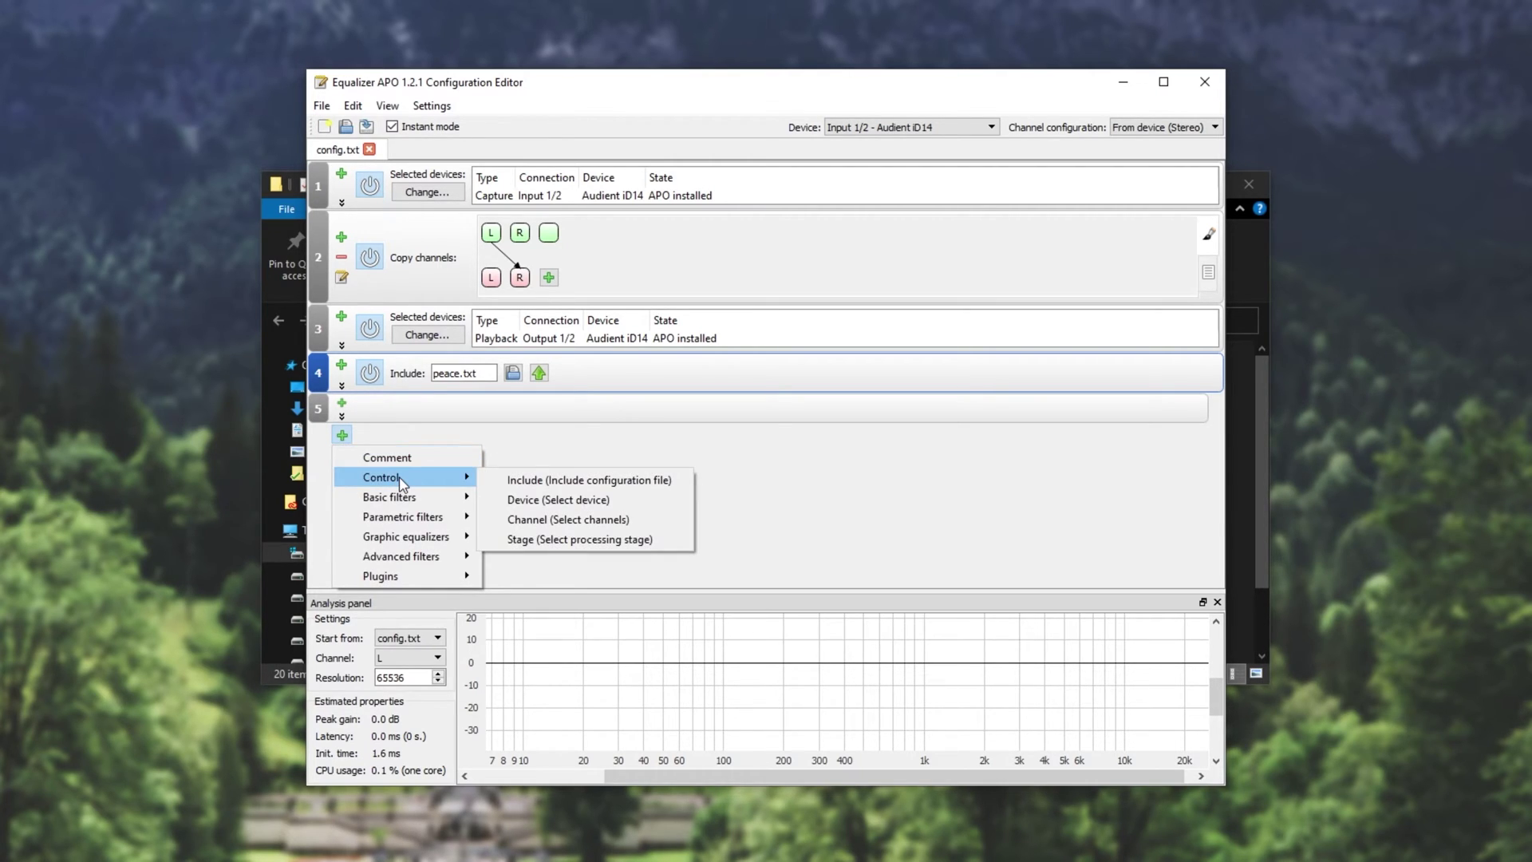
pyautogui.click(558, 500)
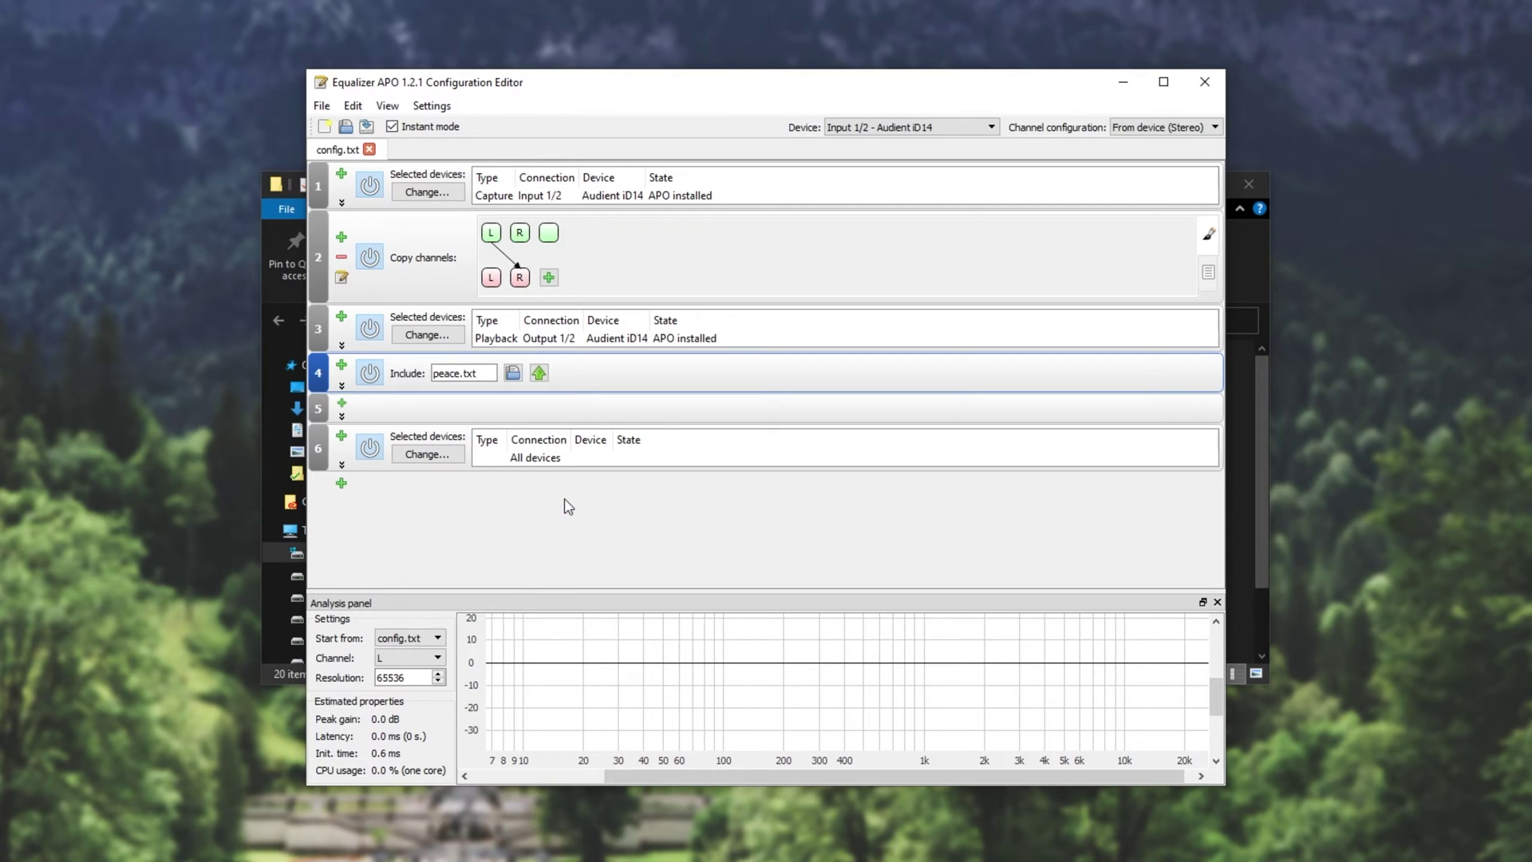
# Restrict the last device control in config.txt to the Input 1/2 capture device instead of all devices.
pyautogui.click(459, 461)
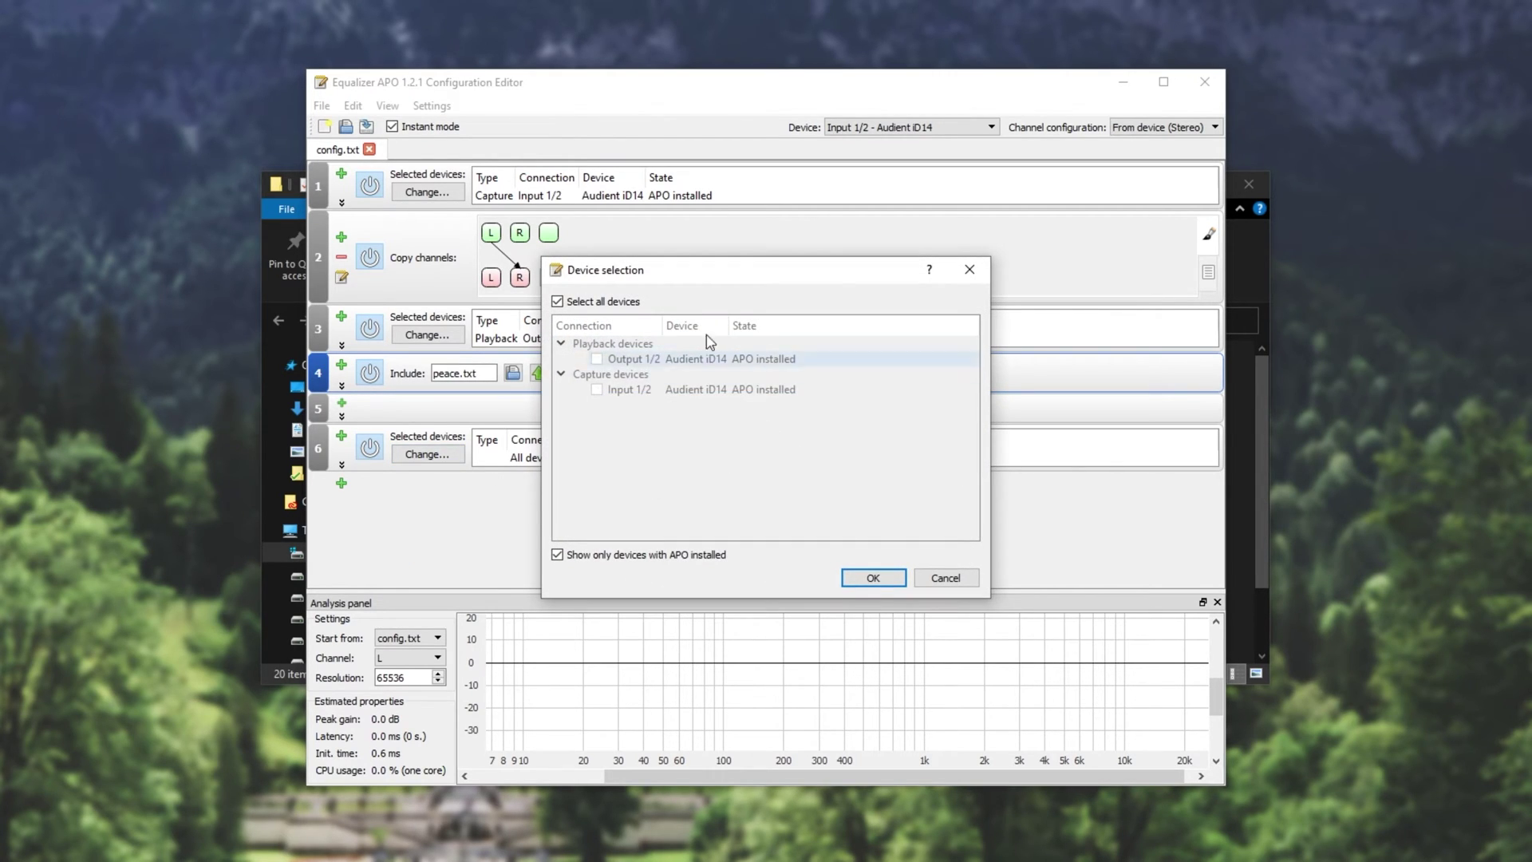
pyautogui.click(557, 302)
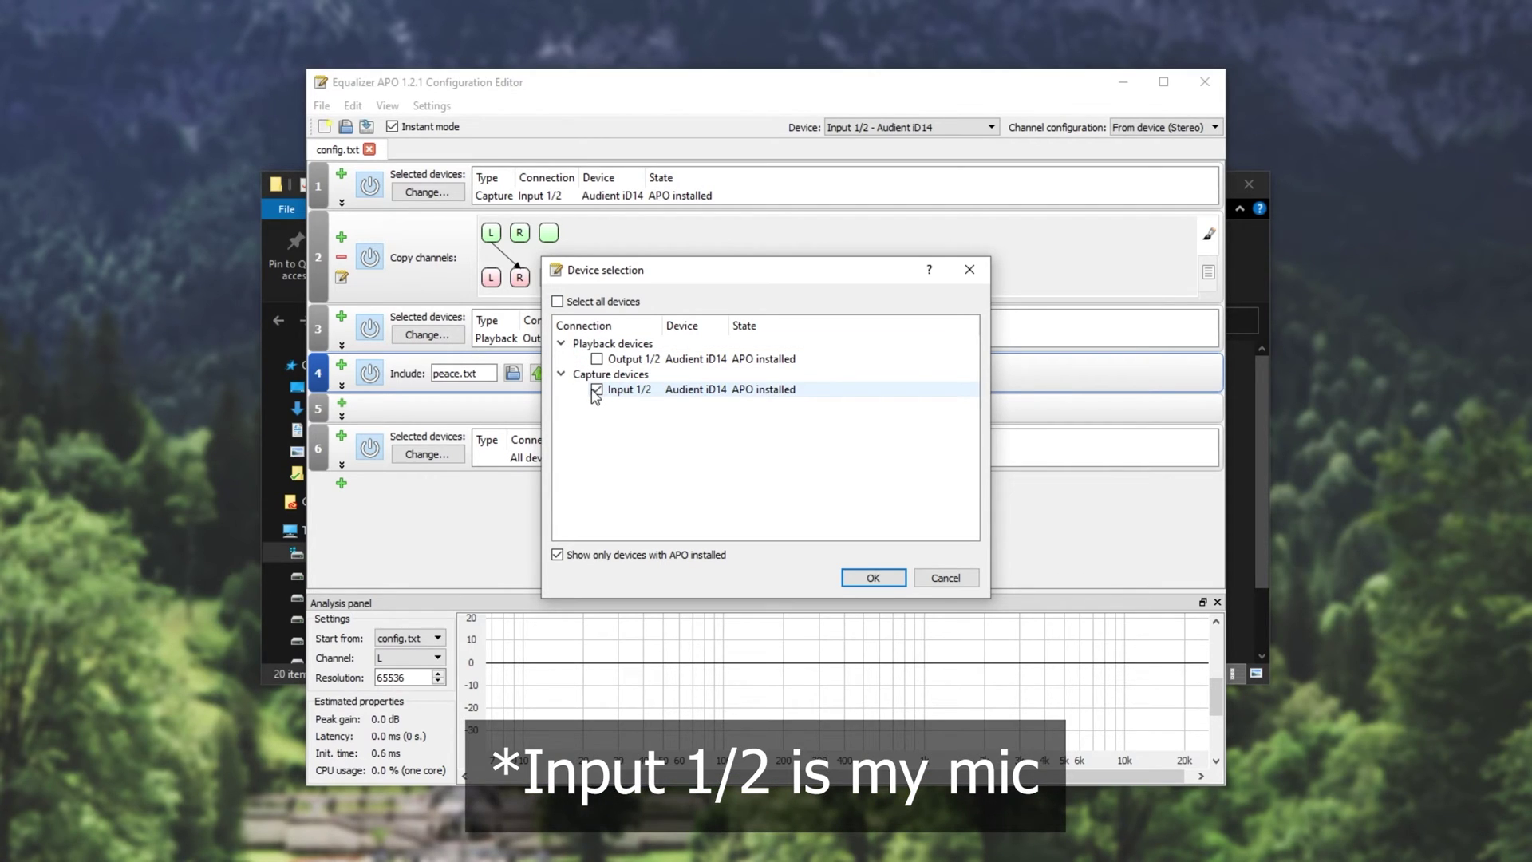
pyautogui.click(875, 578)
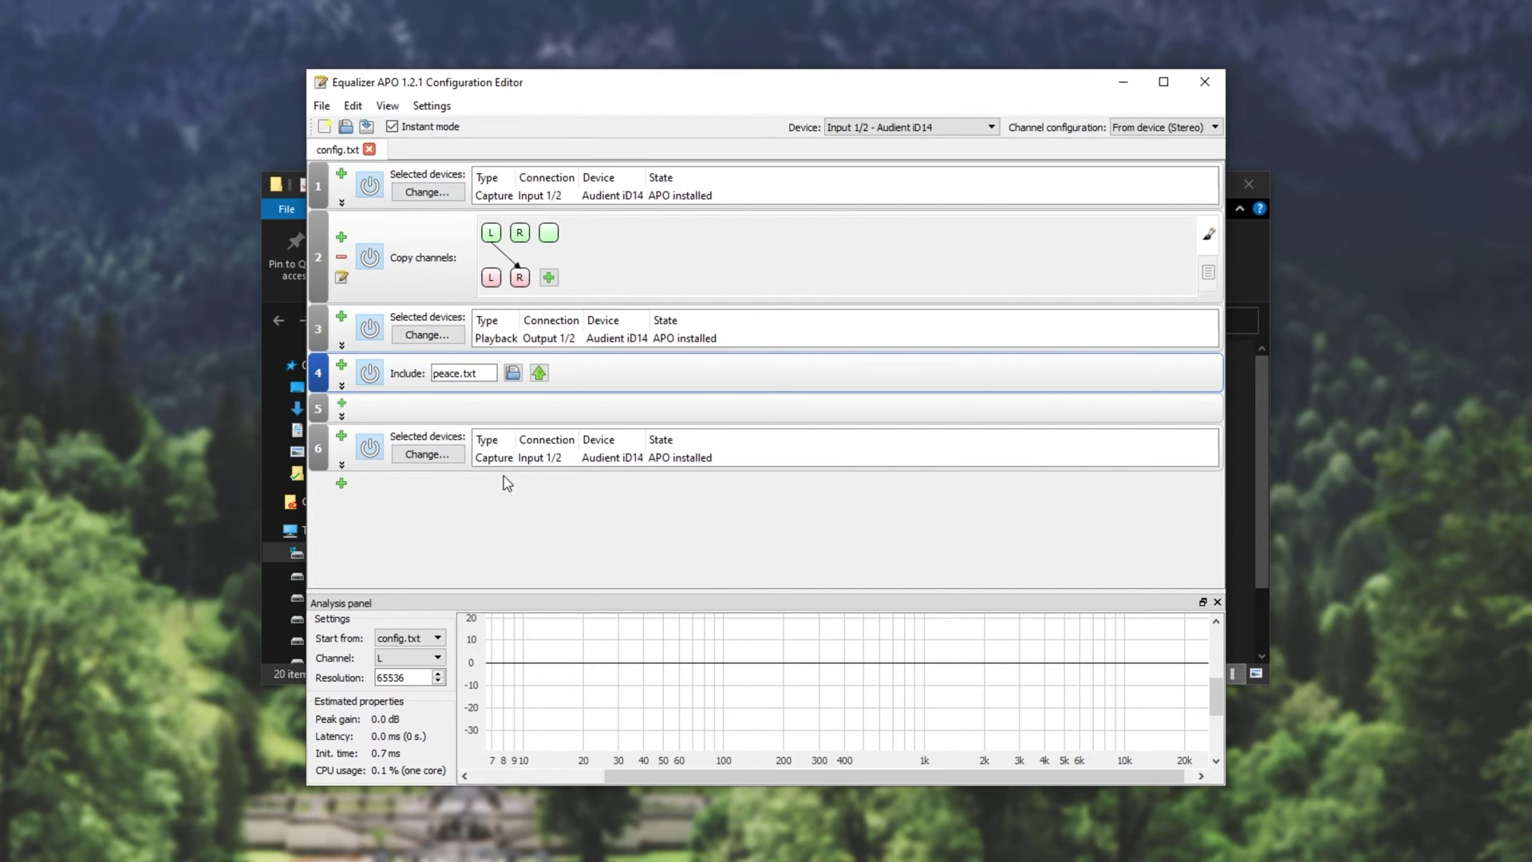
# Add a Copy (Copy between channels) filter below the last Input 1/2 device entry and route channel L to R.
pyautogui.moveTo(318, 449)
pyautogui.mouseDown()
pyautogui.moveTo(306, 189)
pyautogui.moveTo(319, 472)
pyautogui.mouseUp()
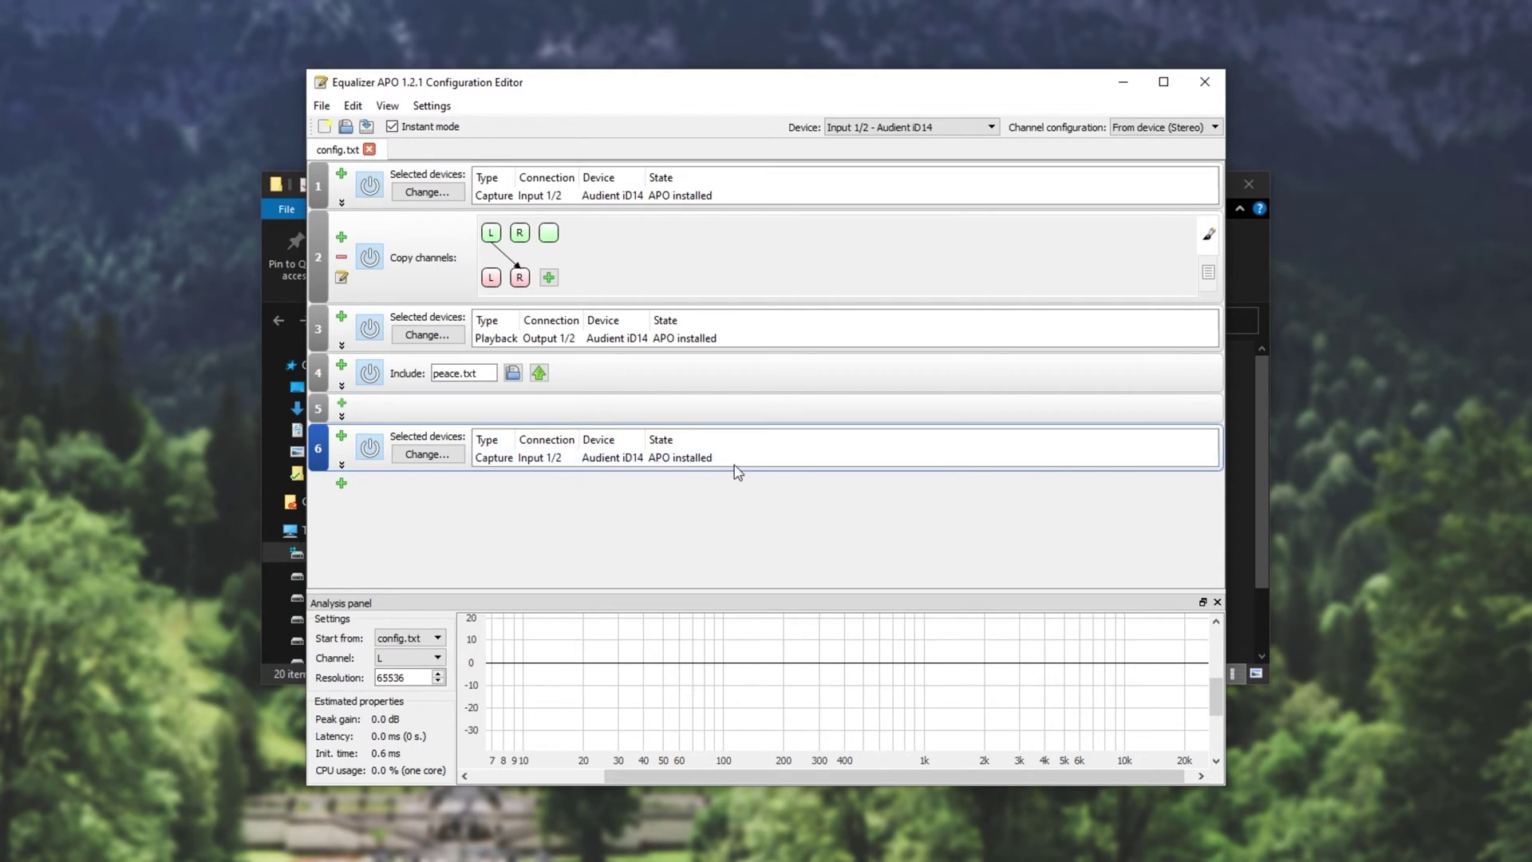
pyautogui.click(342, 484)
pyautogui.moveTo(404, 549)
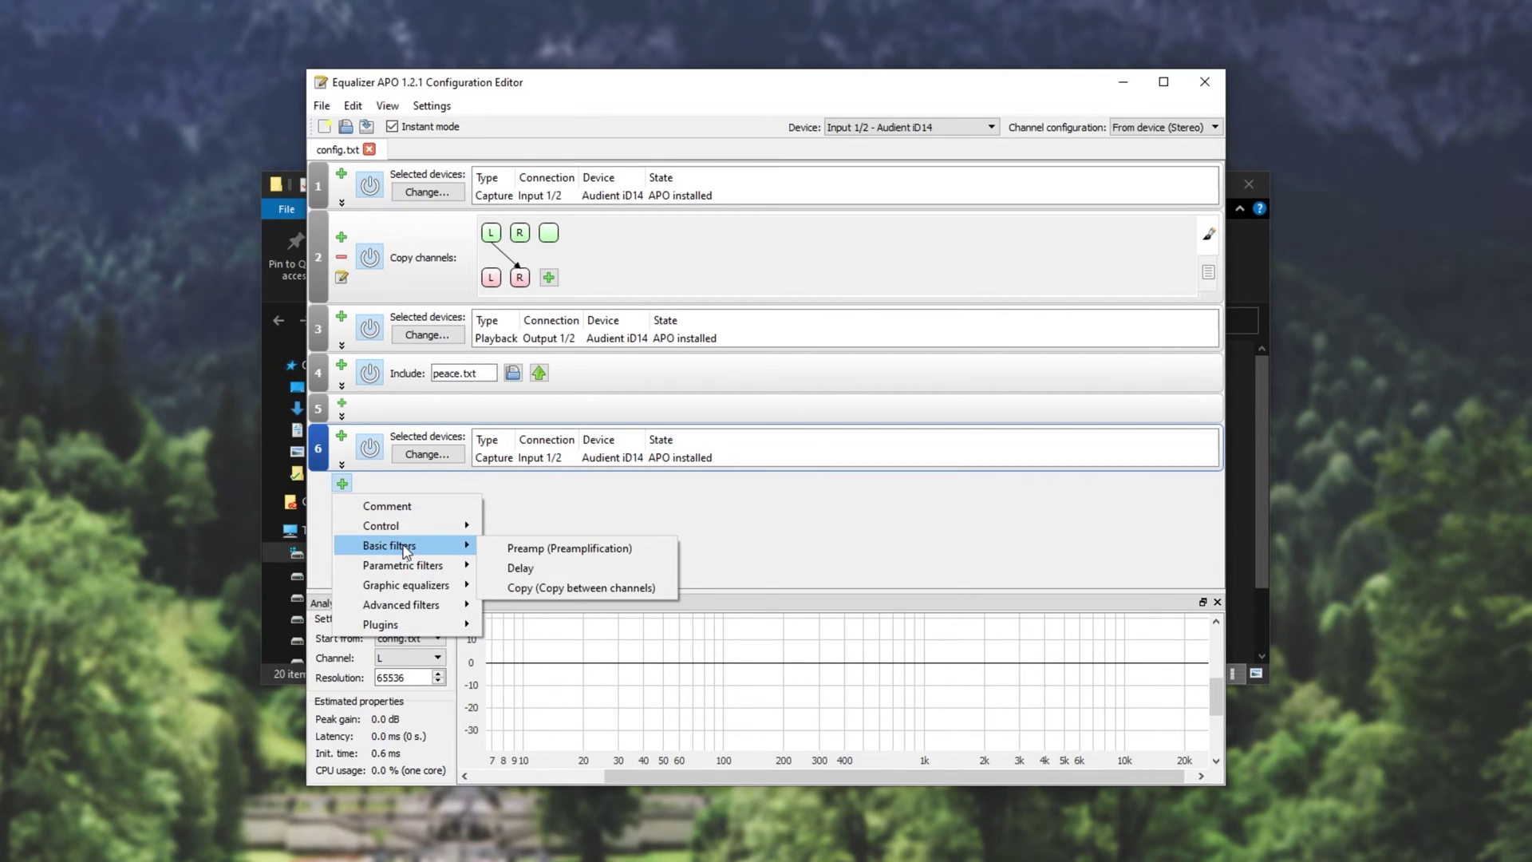
pyautogui.click(607, 589)
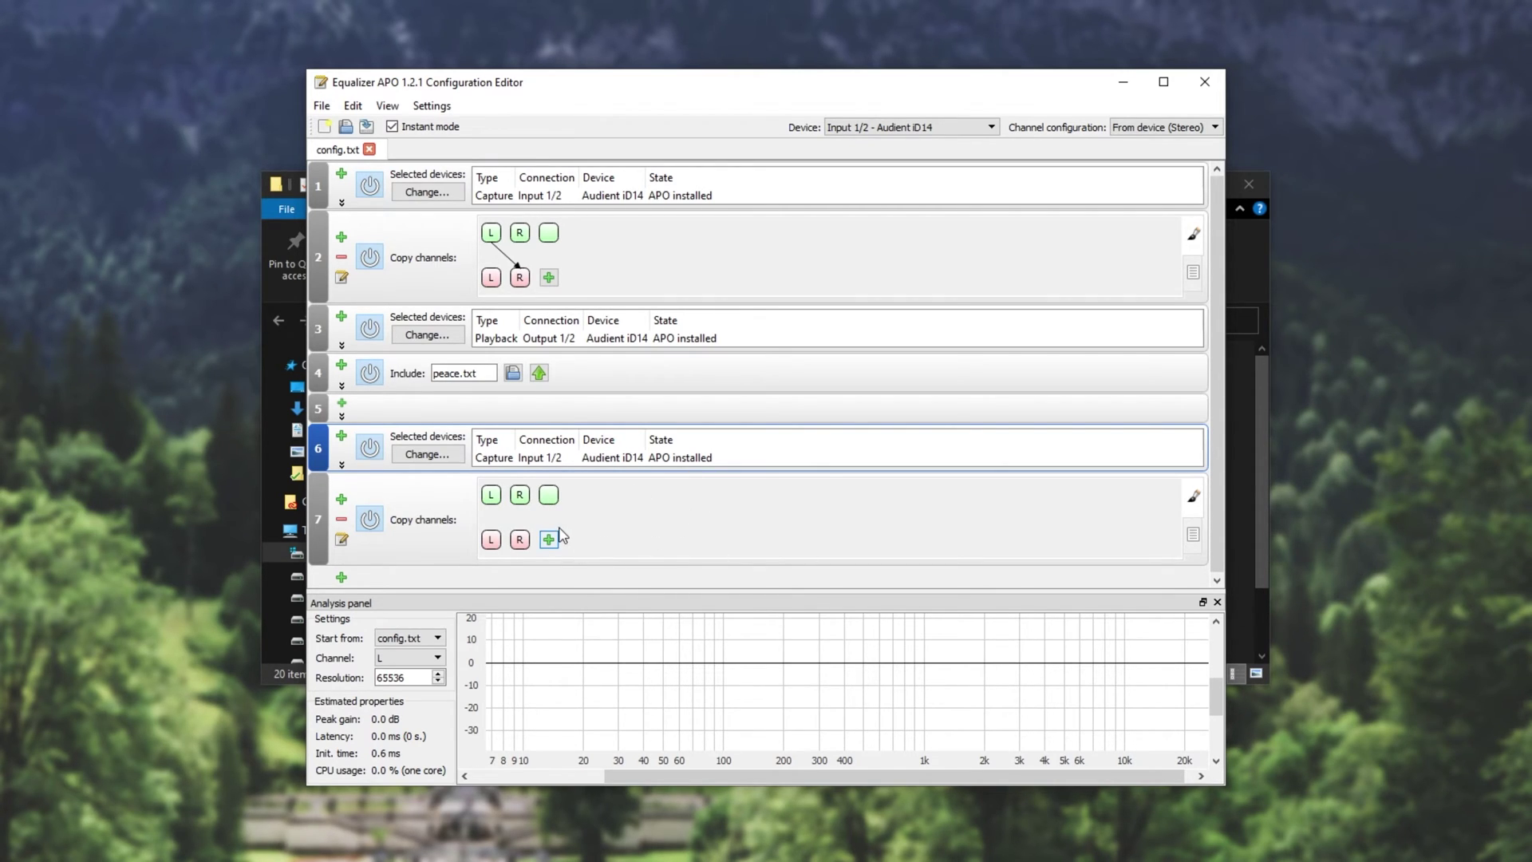
pyautogui.moveTo(502, 502); pyautogui.dragTo(521, 551)
pyautogui.click(521, 549)
# Delete the newly added Copy filter and the second Input 1/2 device control from config.txt.
pyautogui.click(341, 520)
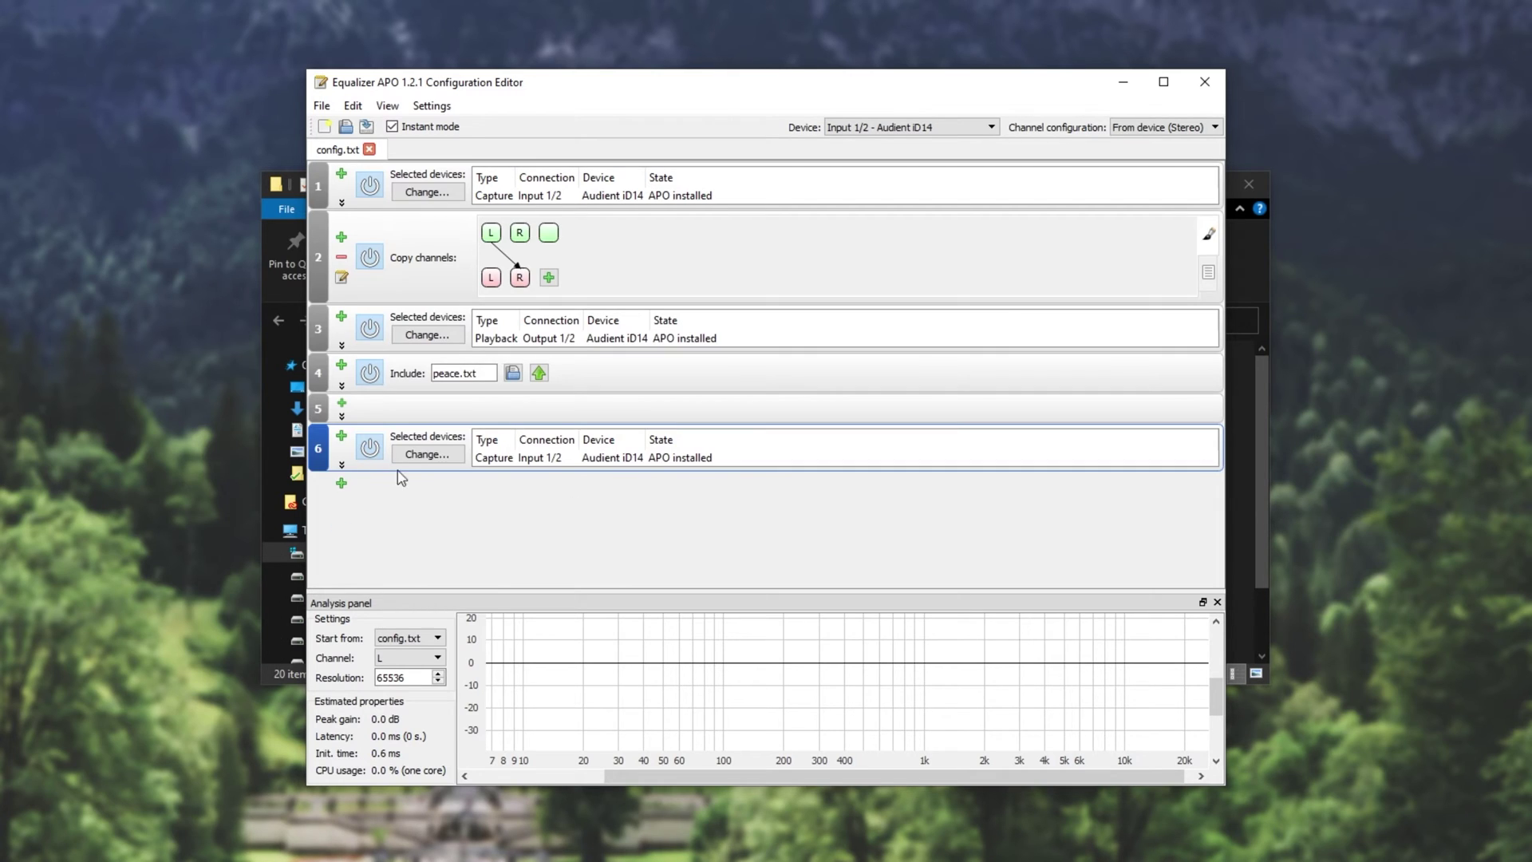
pyautogui.click(346, 451)
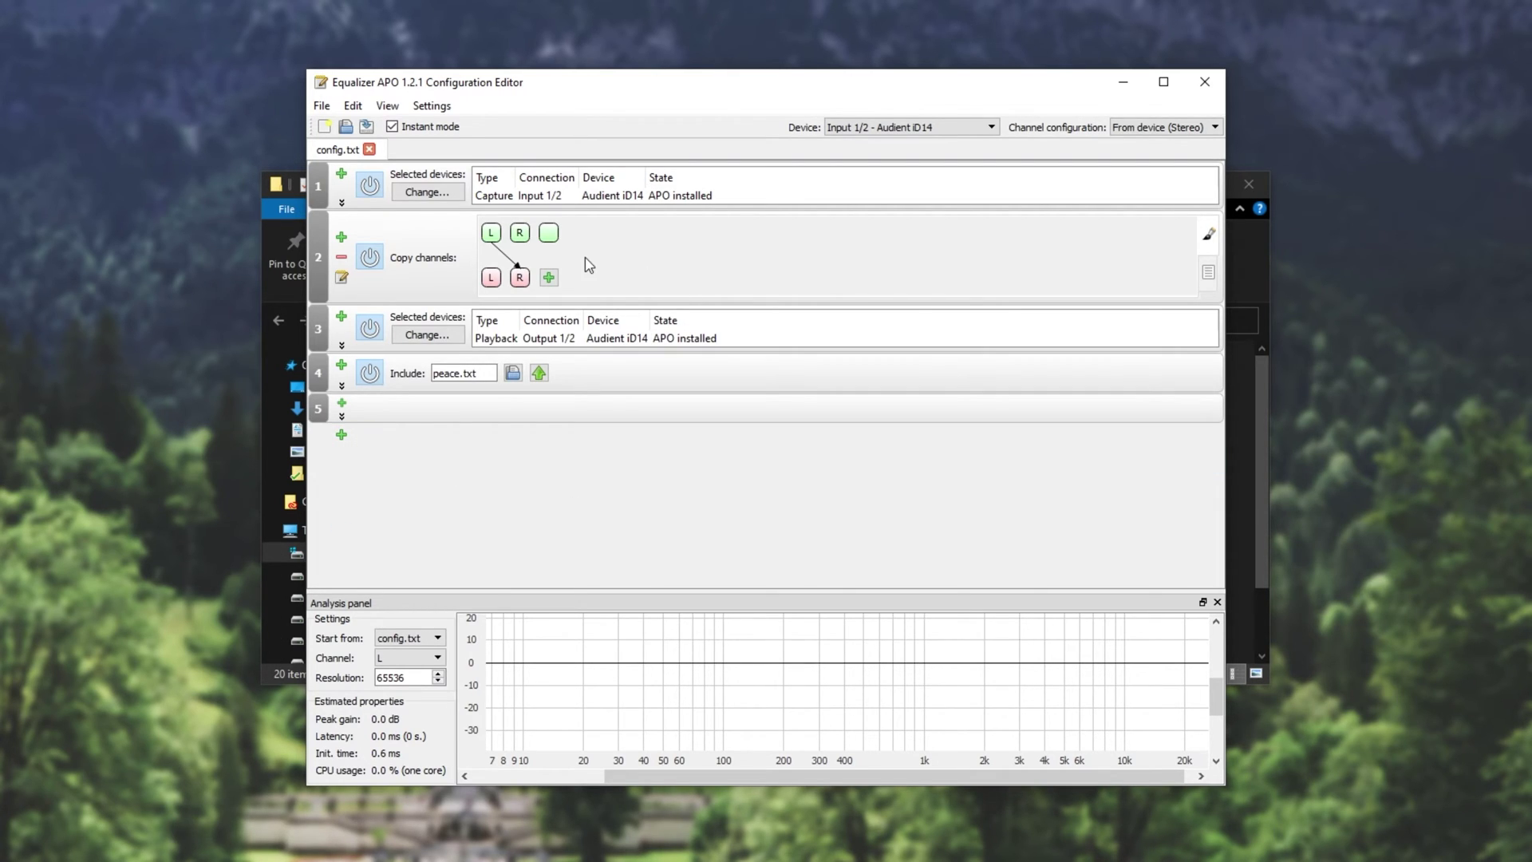
# Close the Configuration Editor, switch to Adobe Audition and record a stereo test clip about 14 seconds long.
pyautogui.click(473, 238)
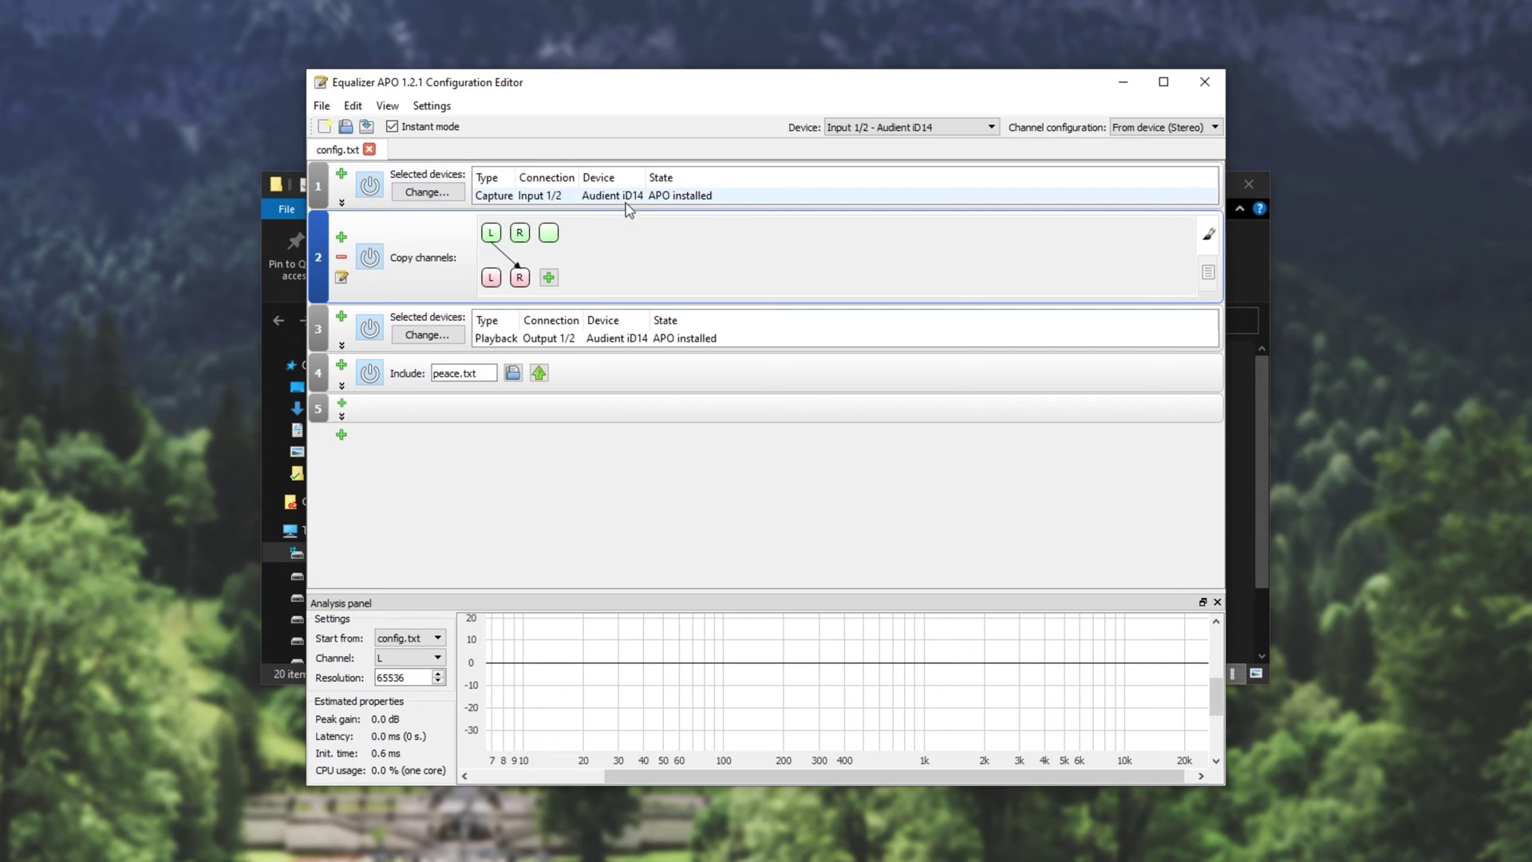
pyautogui.click(1204, 81)
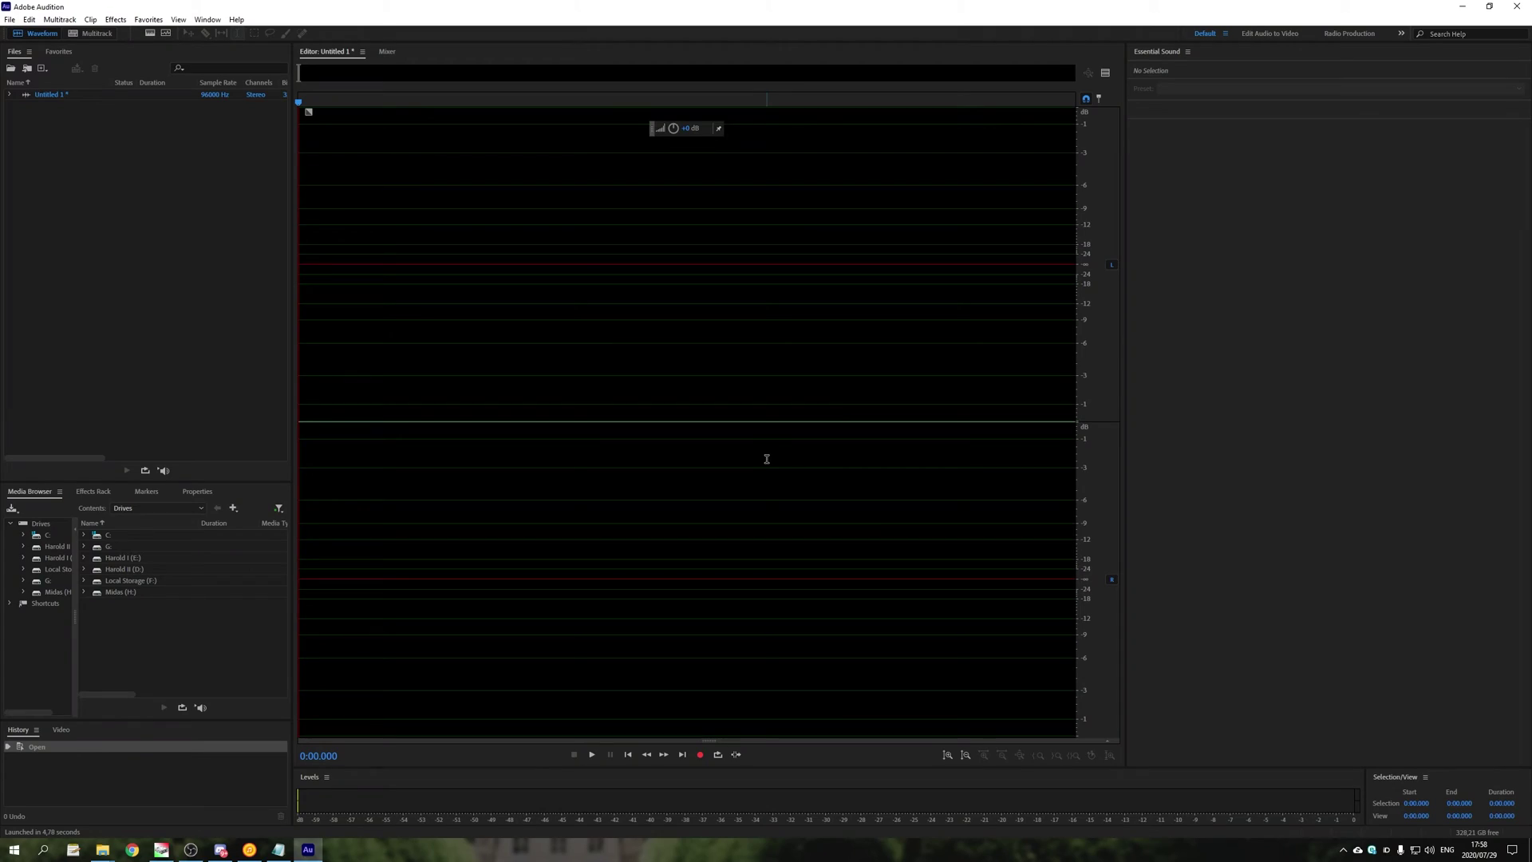
pyautogui.click(700, 754)
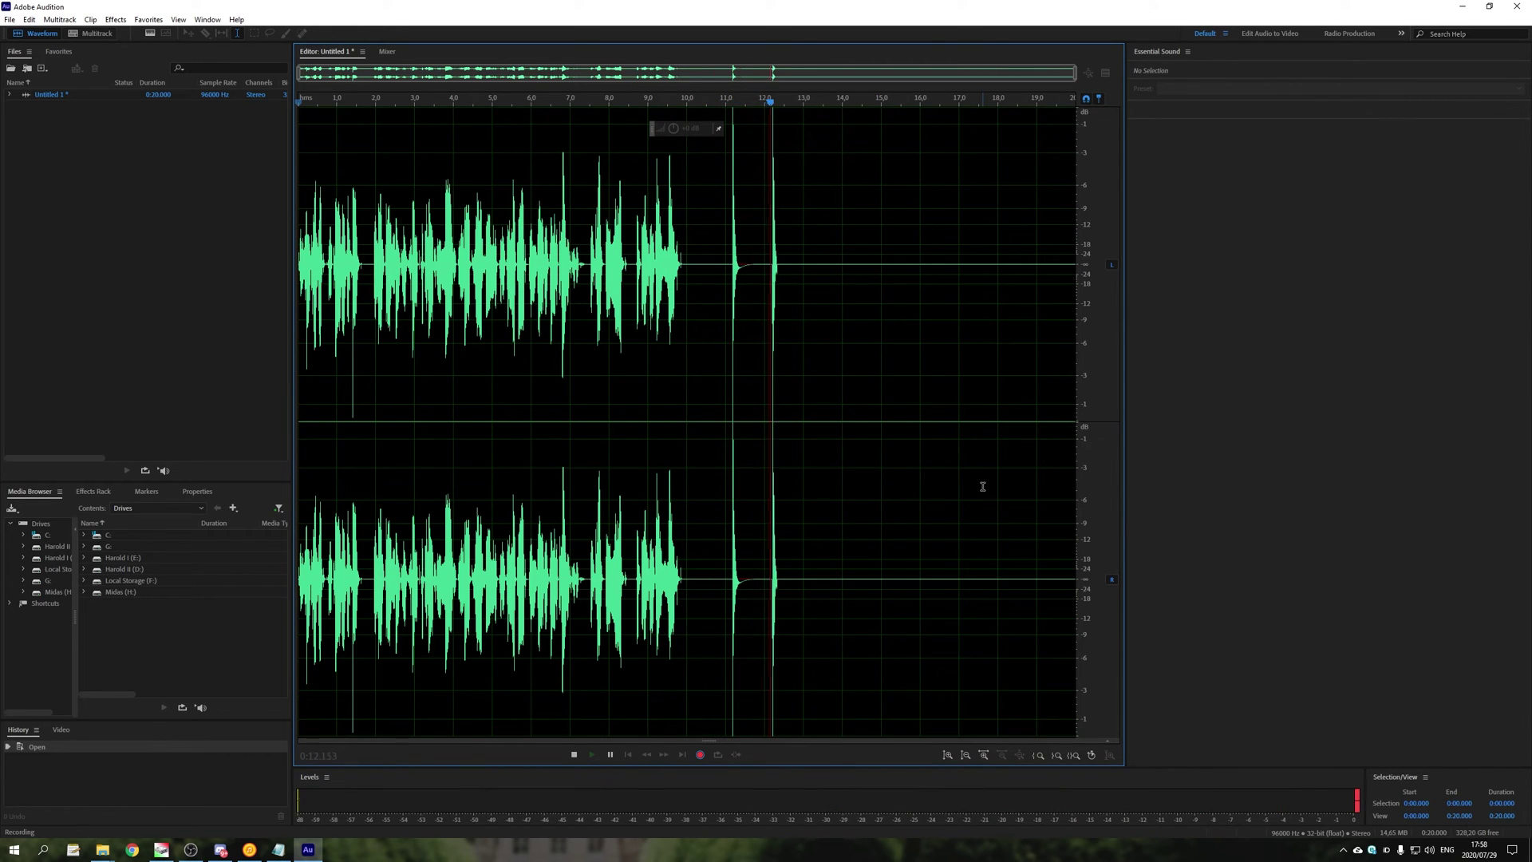
pyautogui.press('space')
# Examine the onset of the first loud spike at about 11.19 s and compare the waveforms of both channels.
pyautogui.click(885, 361)
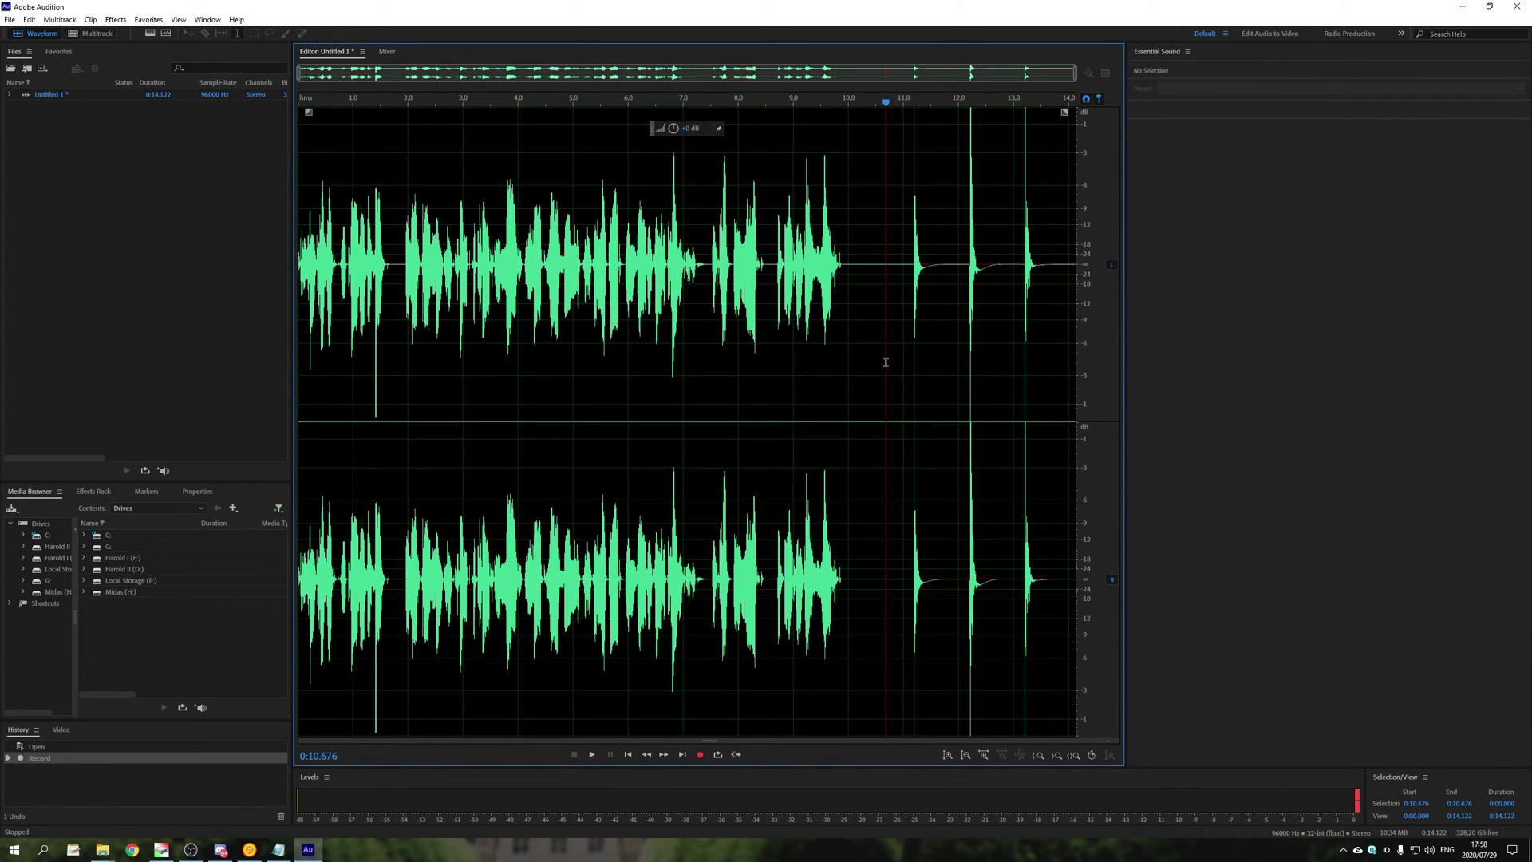
pyautogui.click(908, 304)
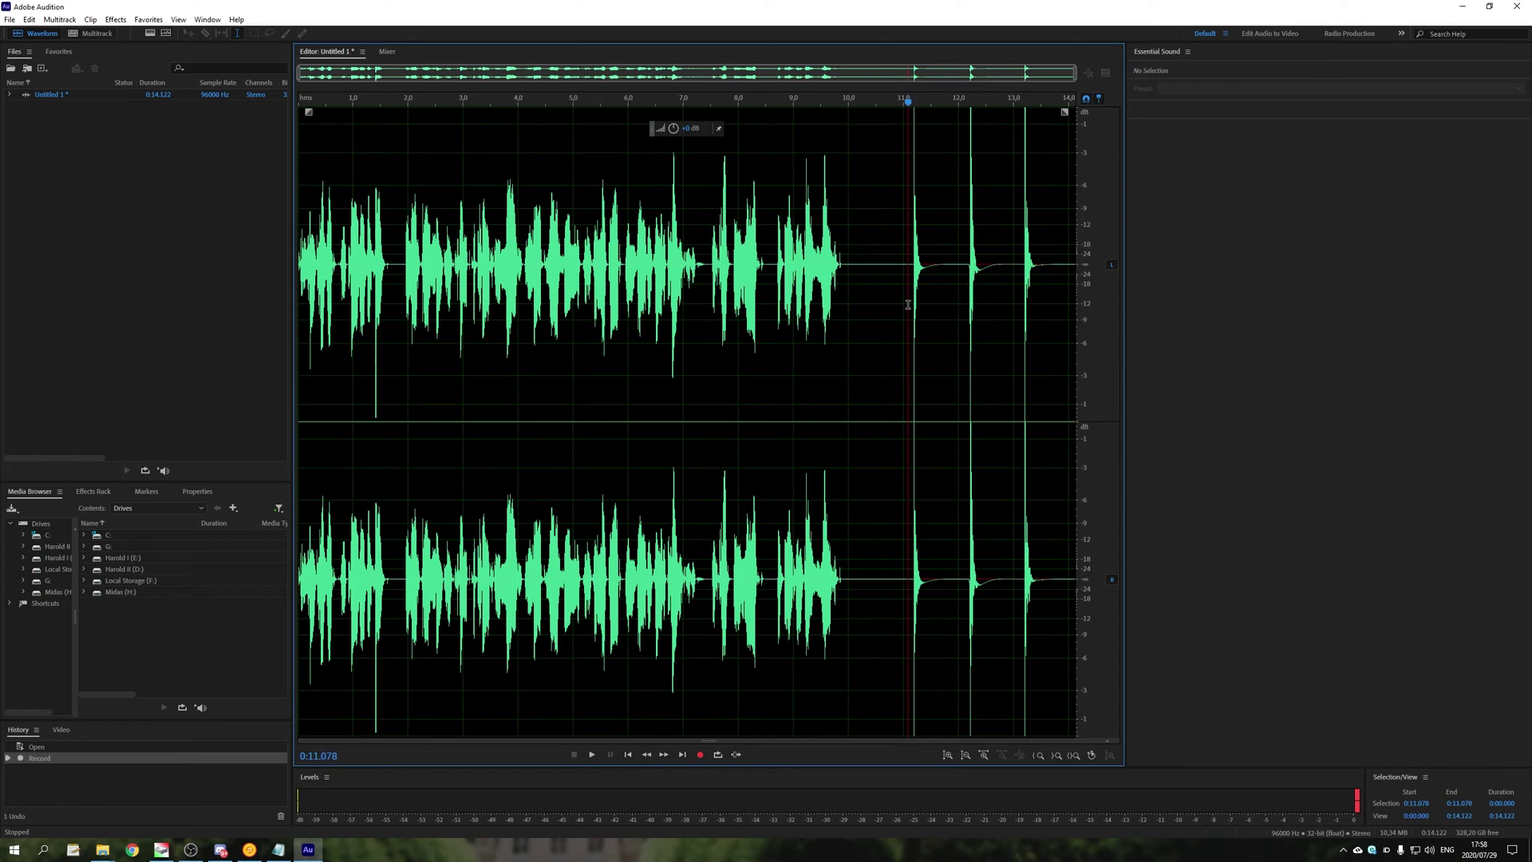
pyautogui.scroll(10, 906, 313)
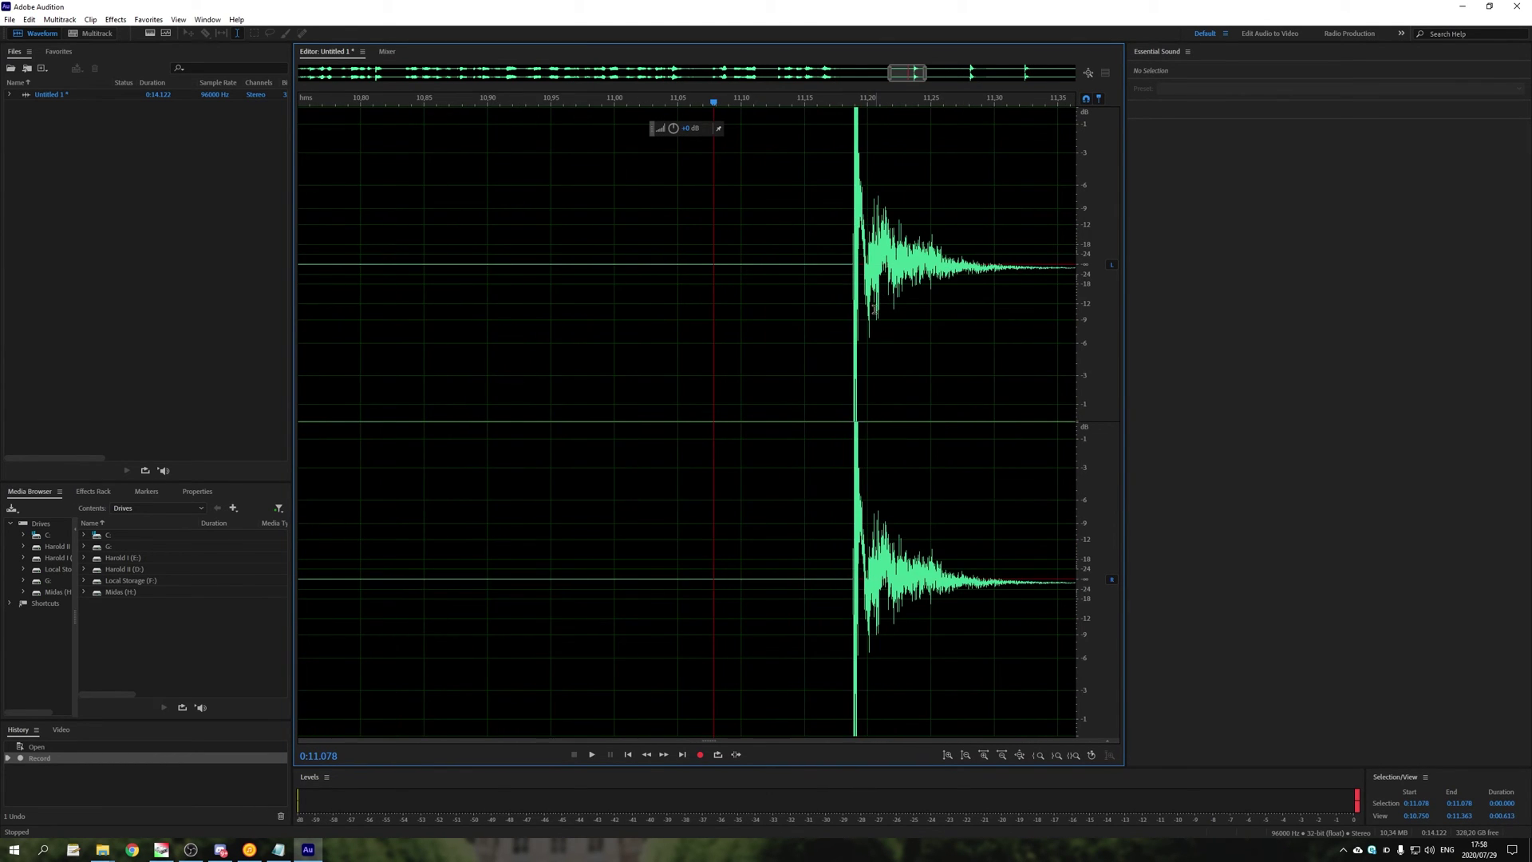
pyautogui.scroll(8, 839, 328)
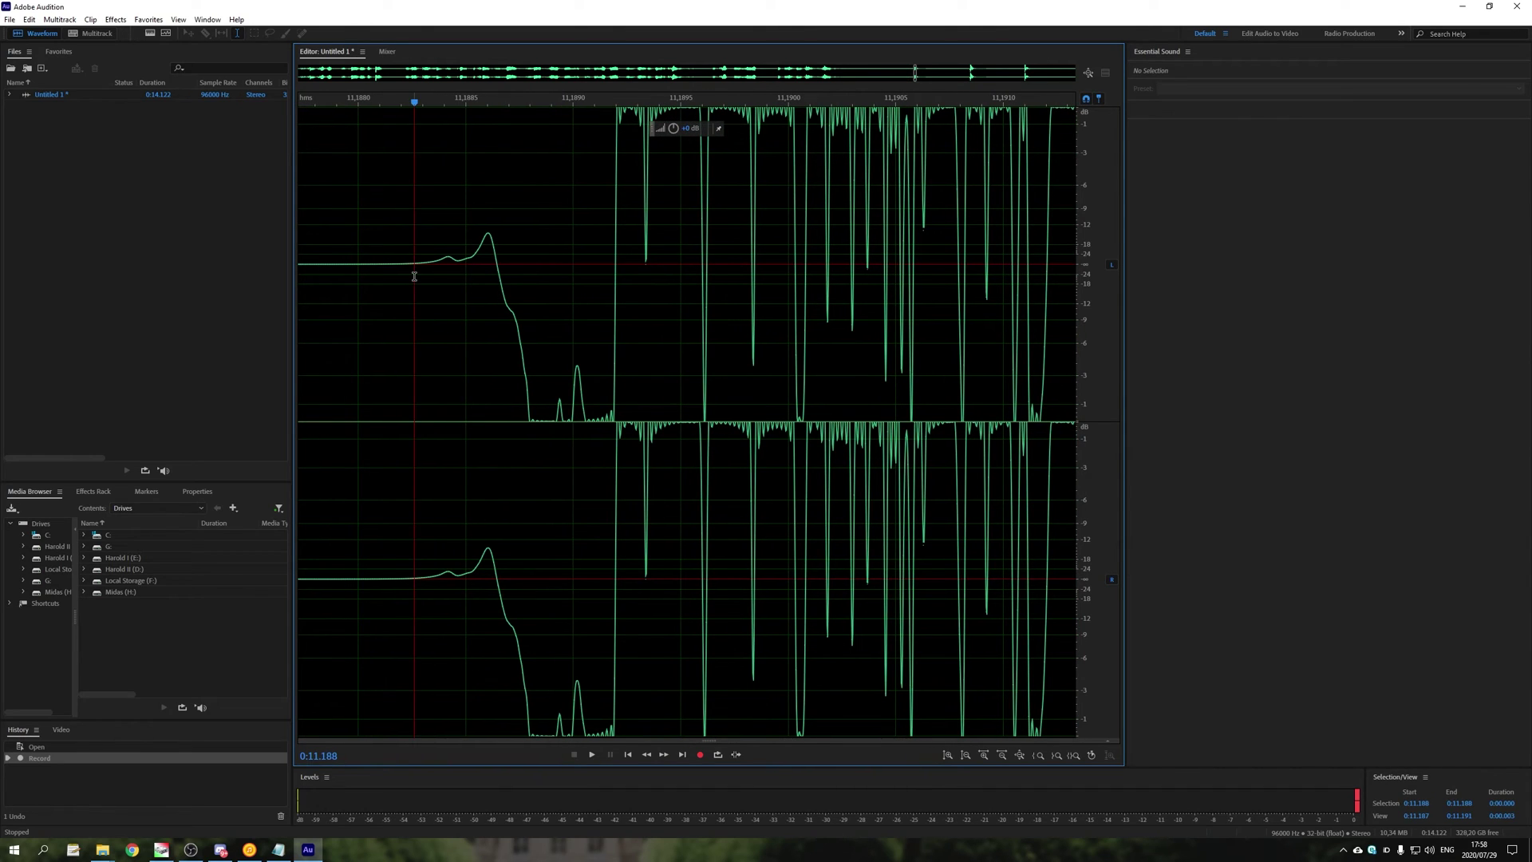
pyautogui.click(386, 299)
pyautogui.click(363, 311)
pyautogui.click(443, 303)
pyautogui.click(501, 307)
pyautogui.click(395, 305)
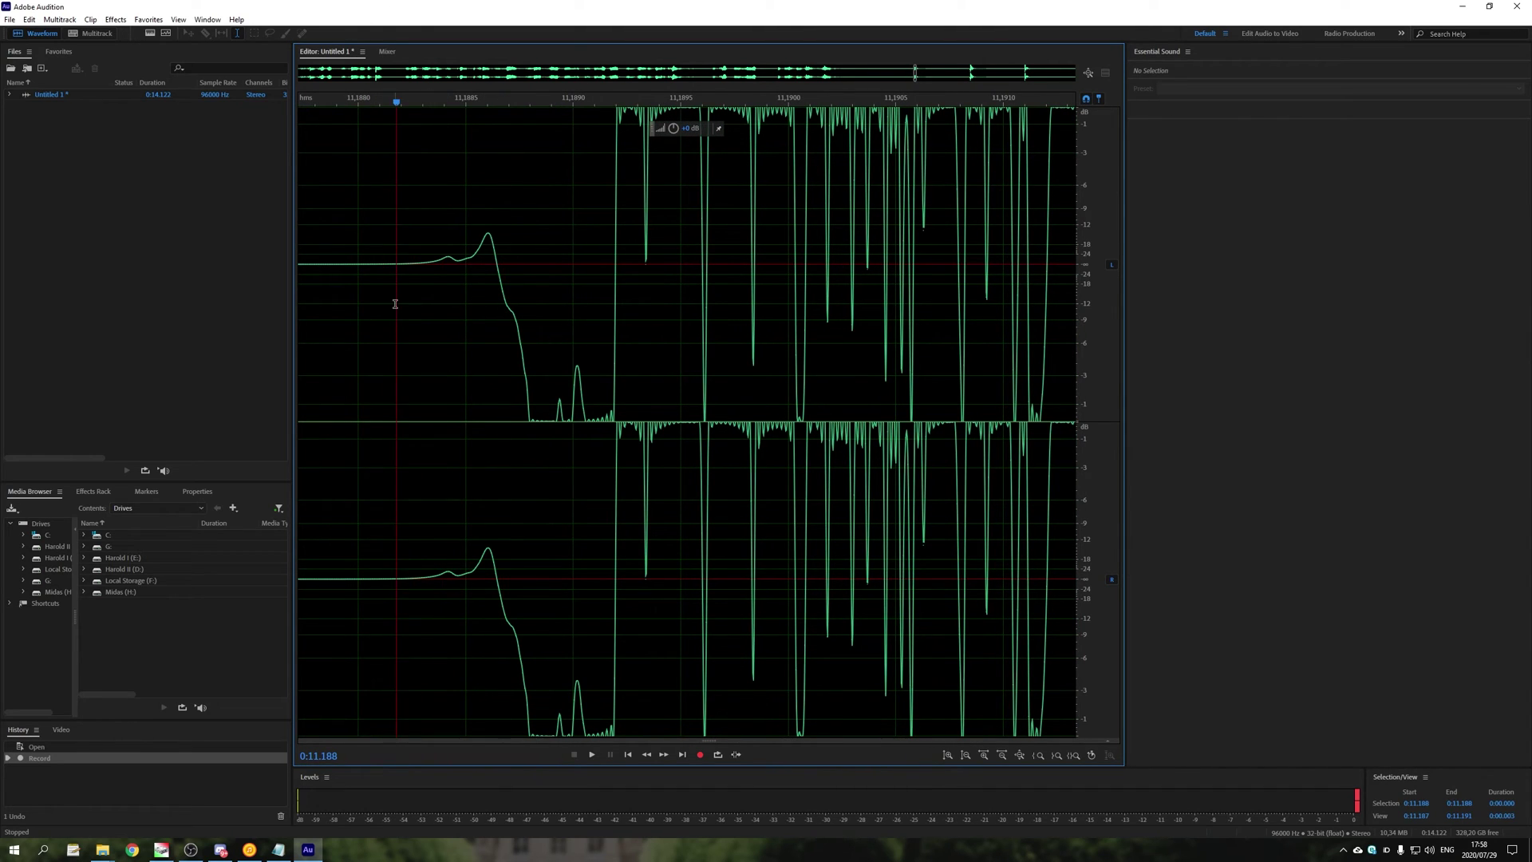
pyautogui.click(564, 315)
pyautogui.scroll(-2, 772, 379)
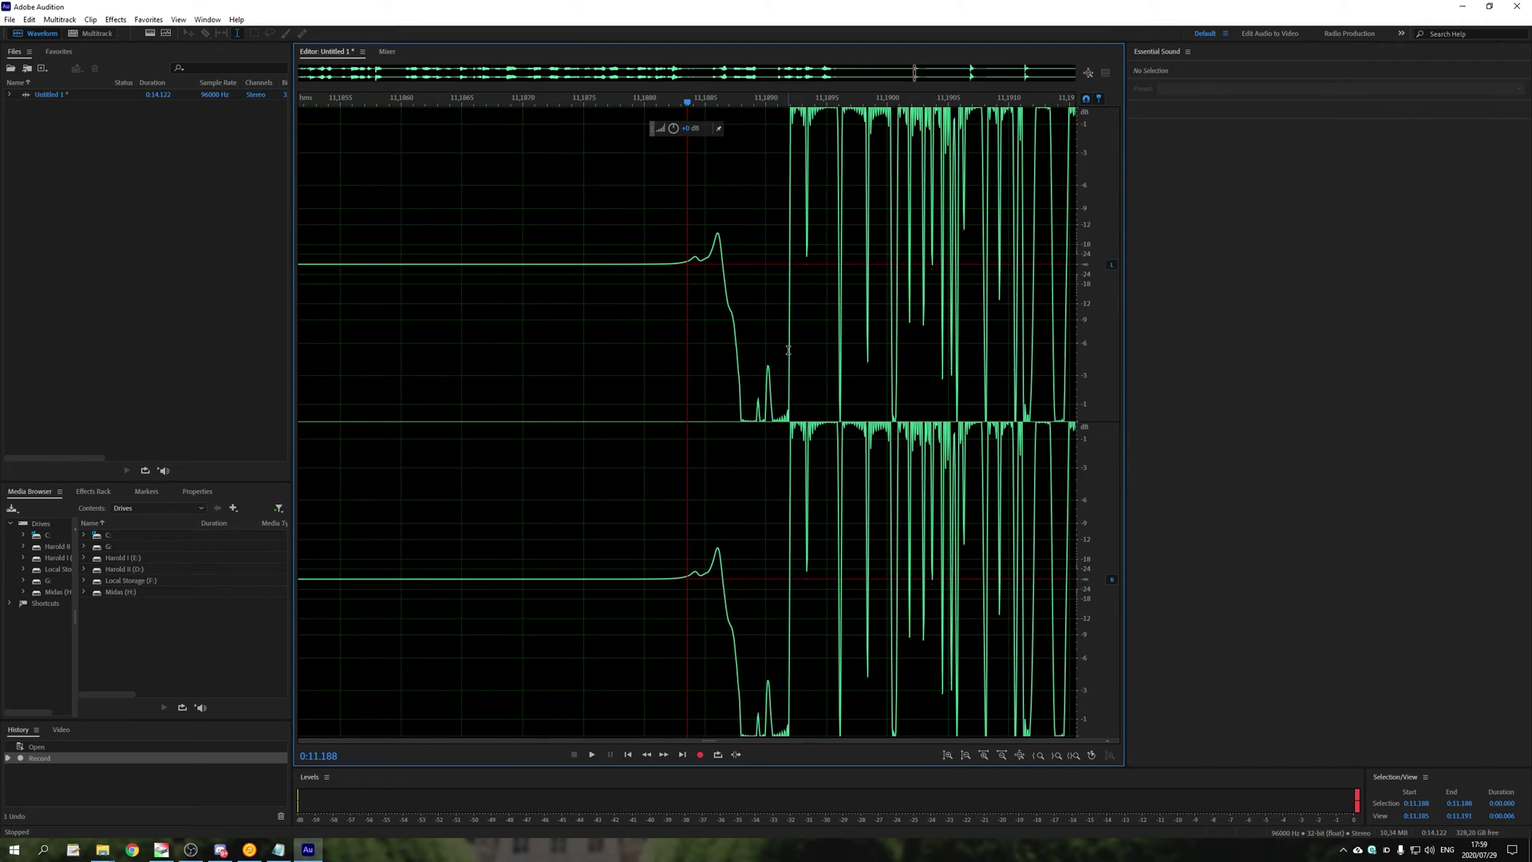
# Compare the individual samples of both channels at the steep rise around 11.189 s for any timing offset.
pyautogui.click(788, 351)
pyautogui.scroll(2, 808, 580)
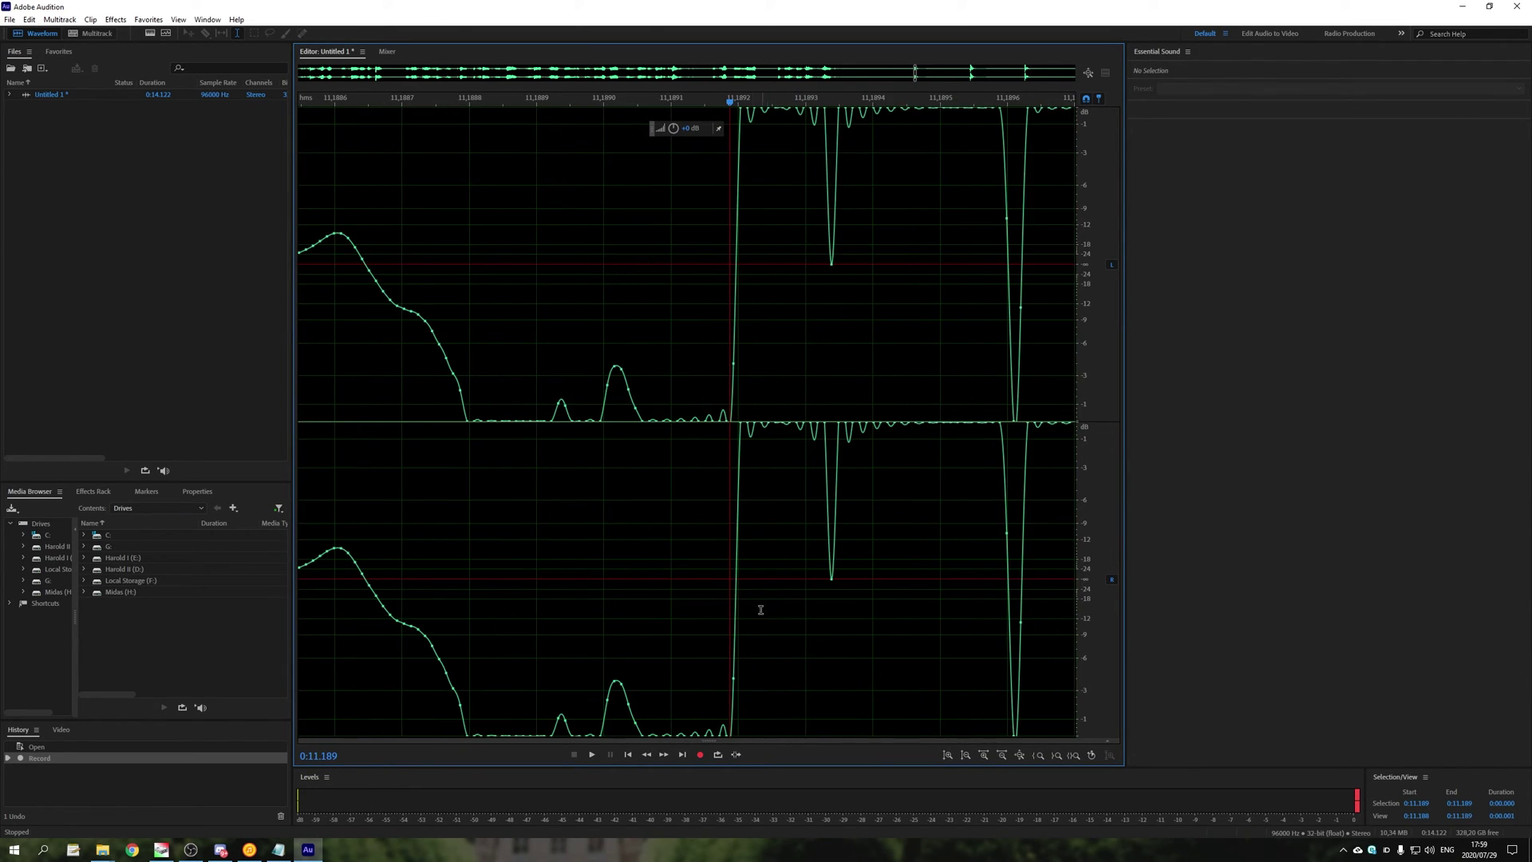
pyautogui.scroll(8, 715, 609)
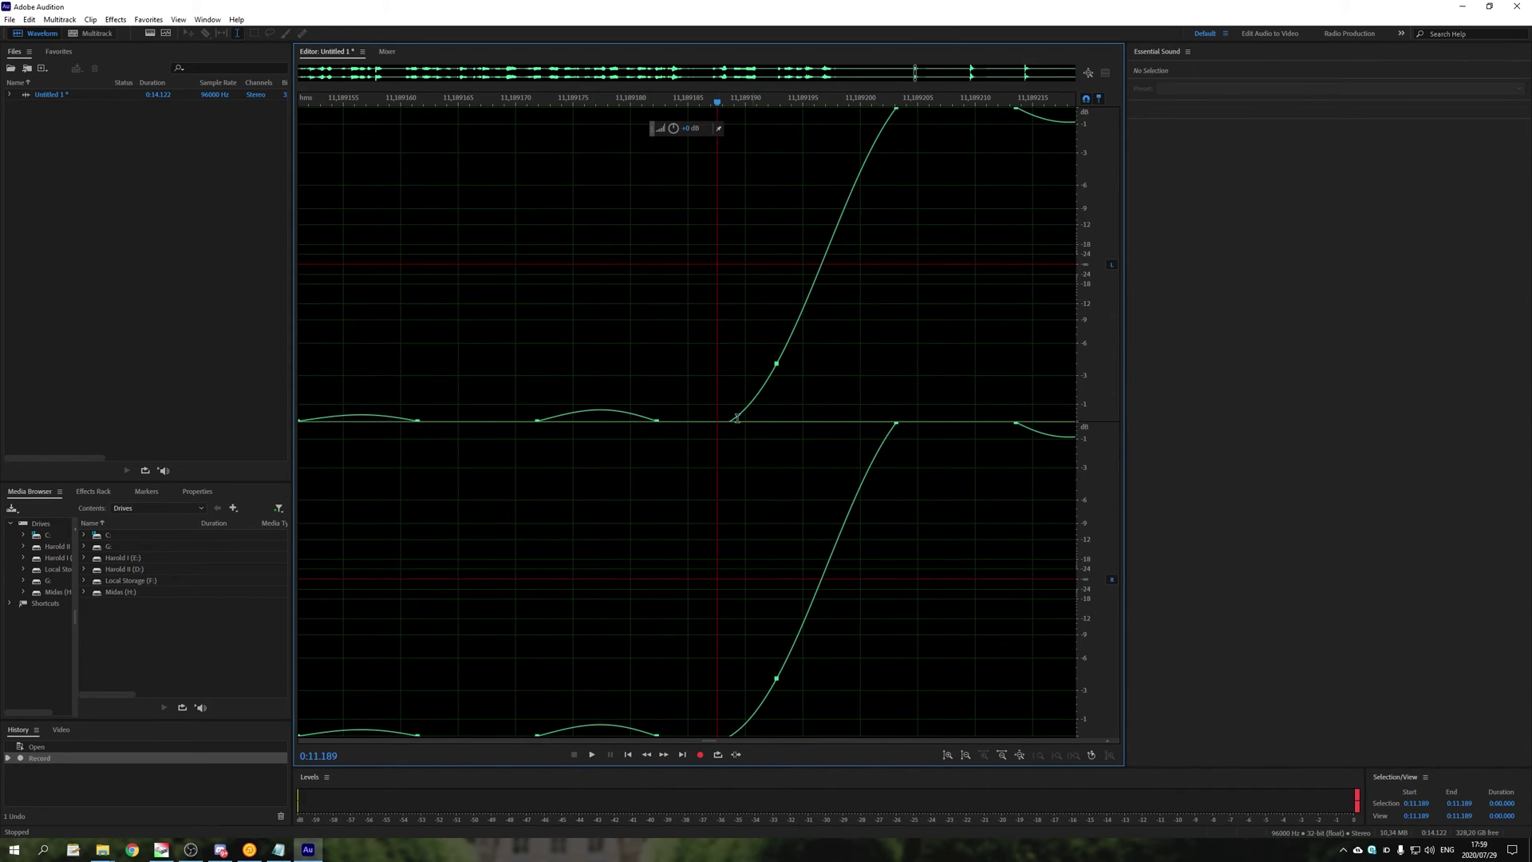
pyautogui.scroll(-2, 801, 350)
pyautogui.scroll(2, 801, 350)
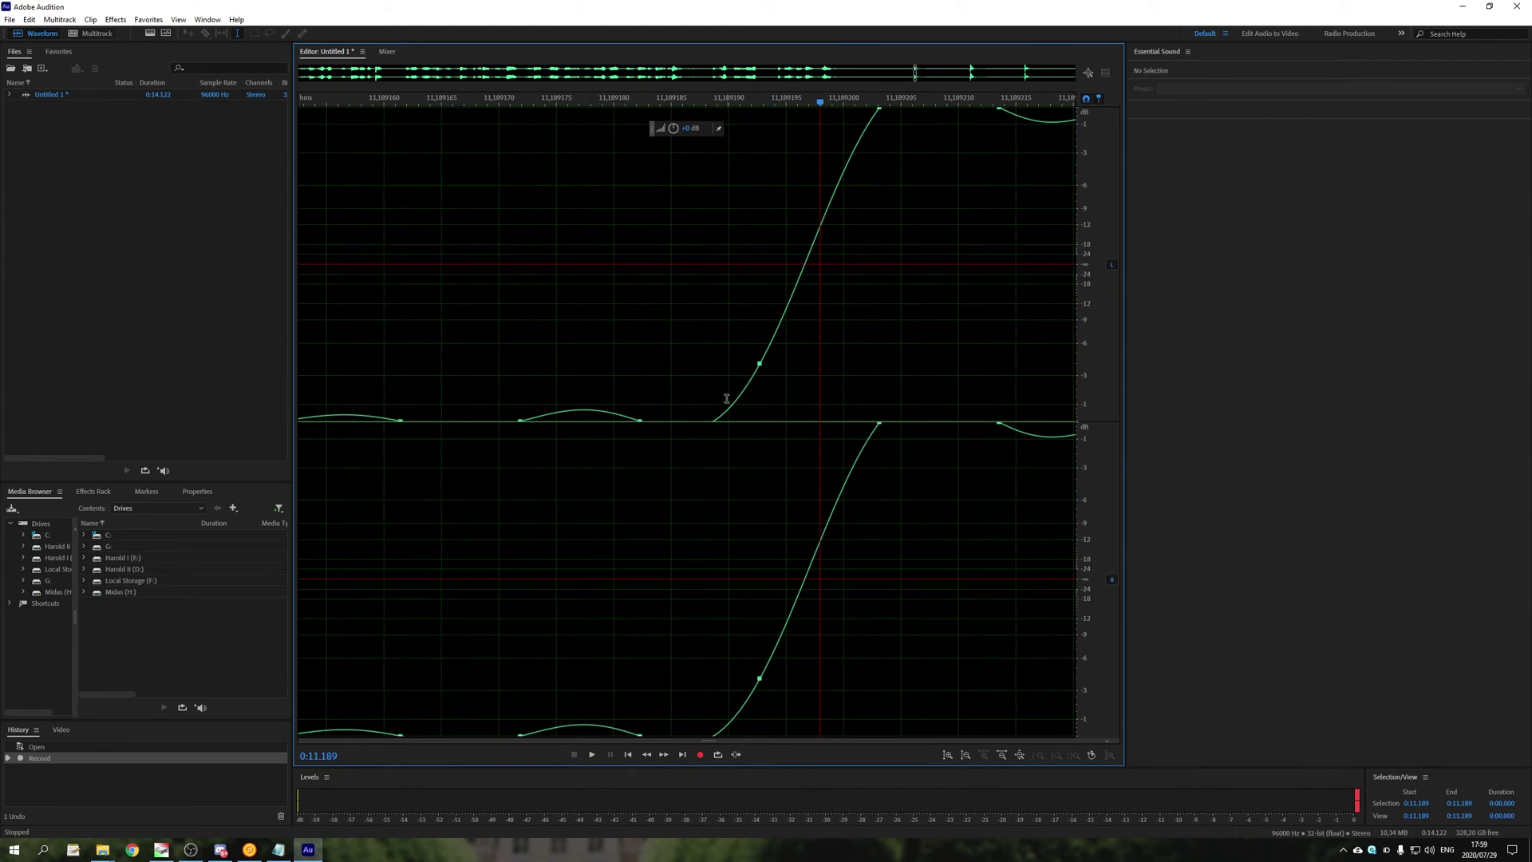
pyautogui.click(801, 406)
pyautogui.click(694, 400)
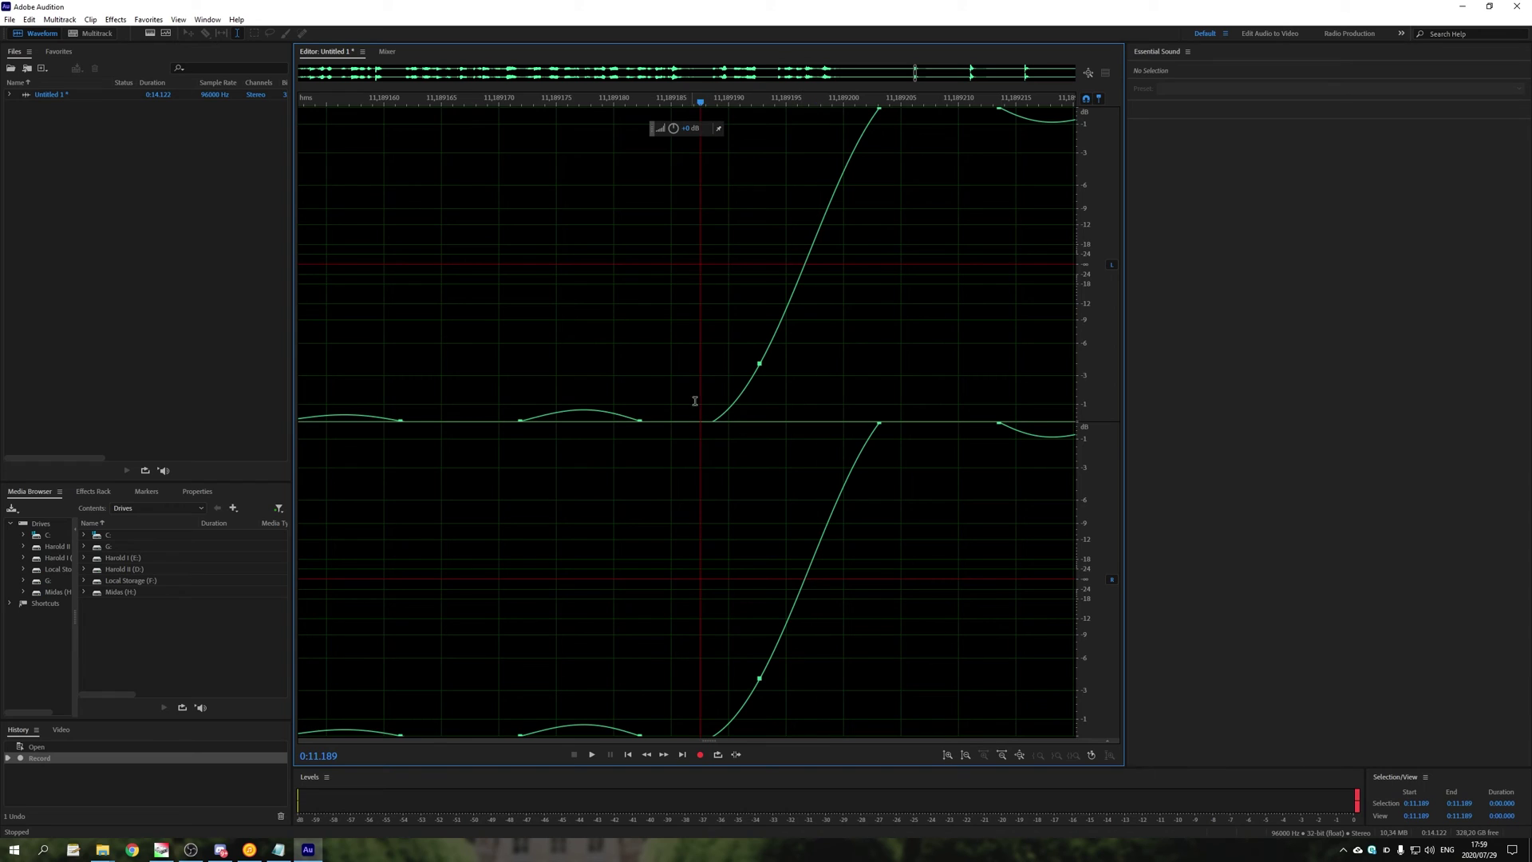
pyautogui.click(769, 401)
pyautogui.click(676, 411)
pyautogui.click(798, 416)
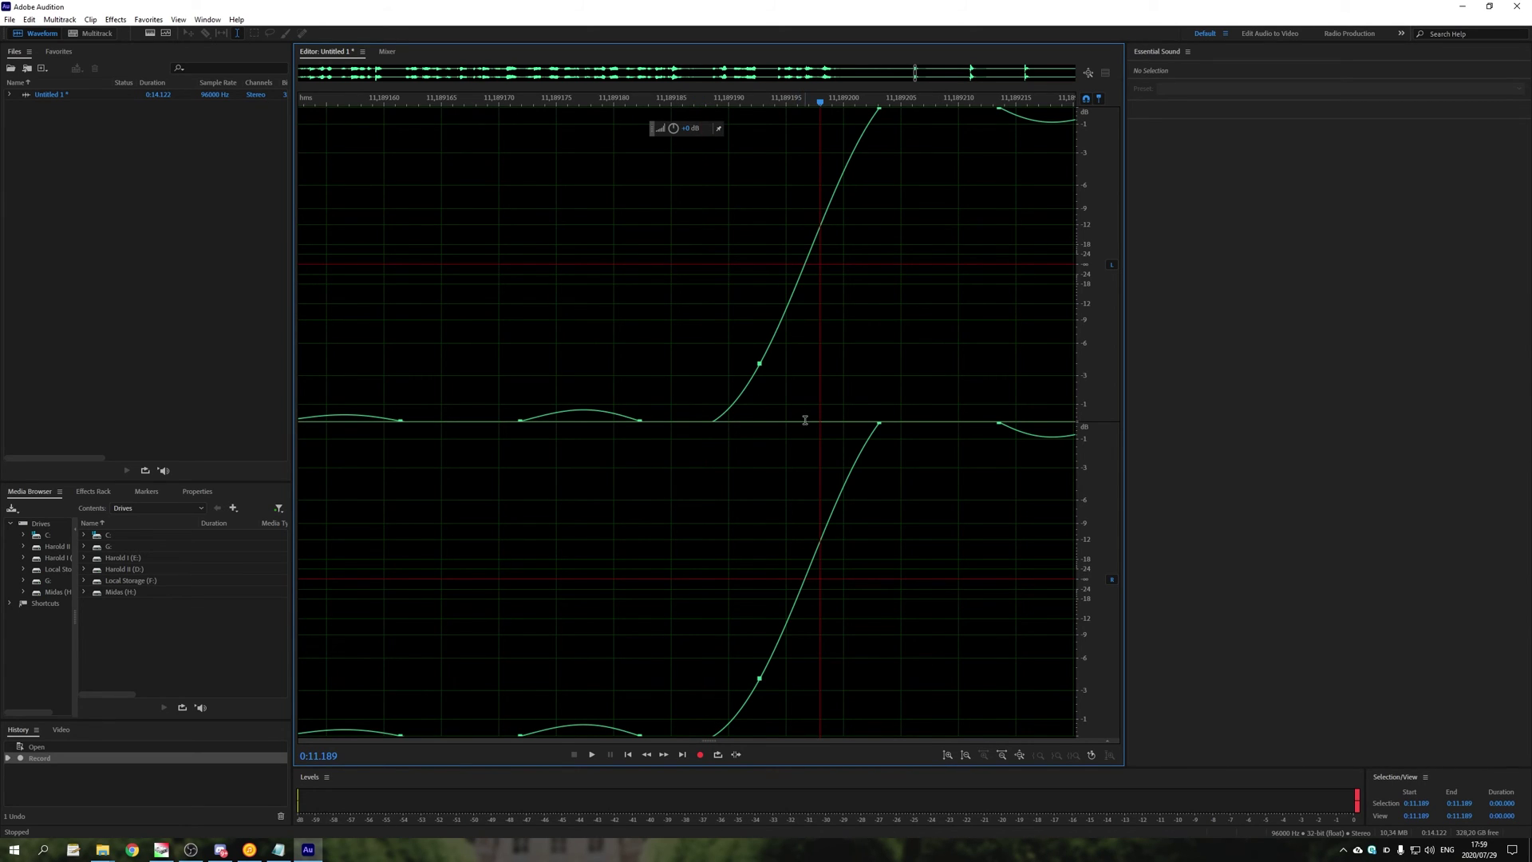
pyautogui.scroll(-10, 798, 416)
pyautogui.scroll(-3, 798, 403)
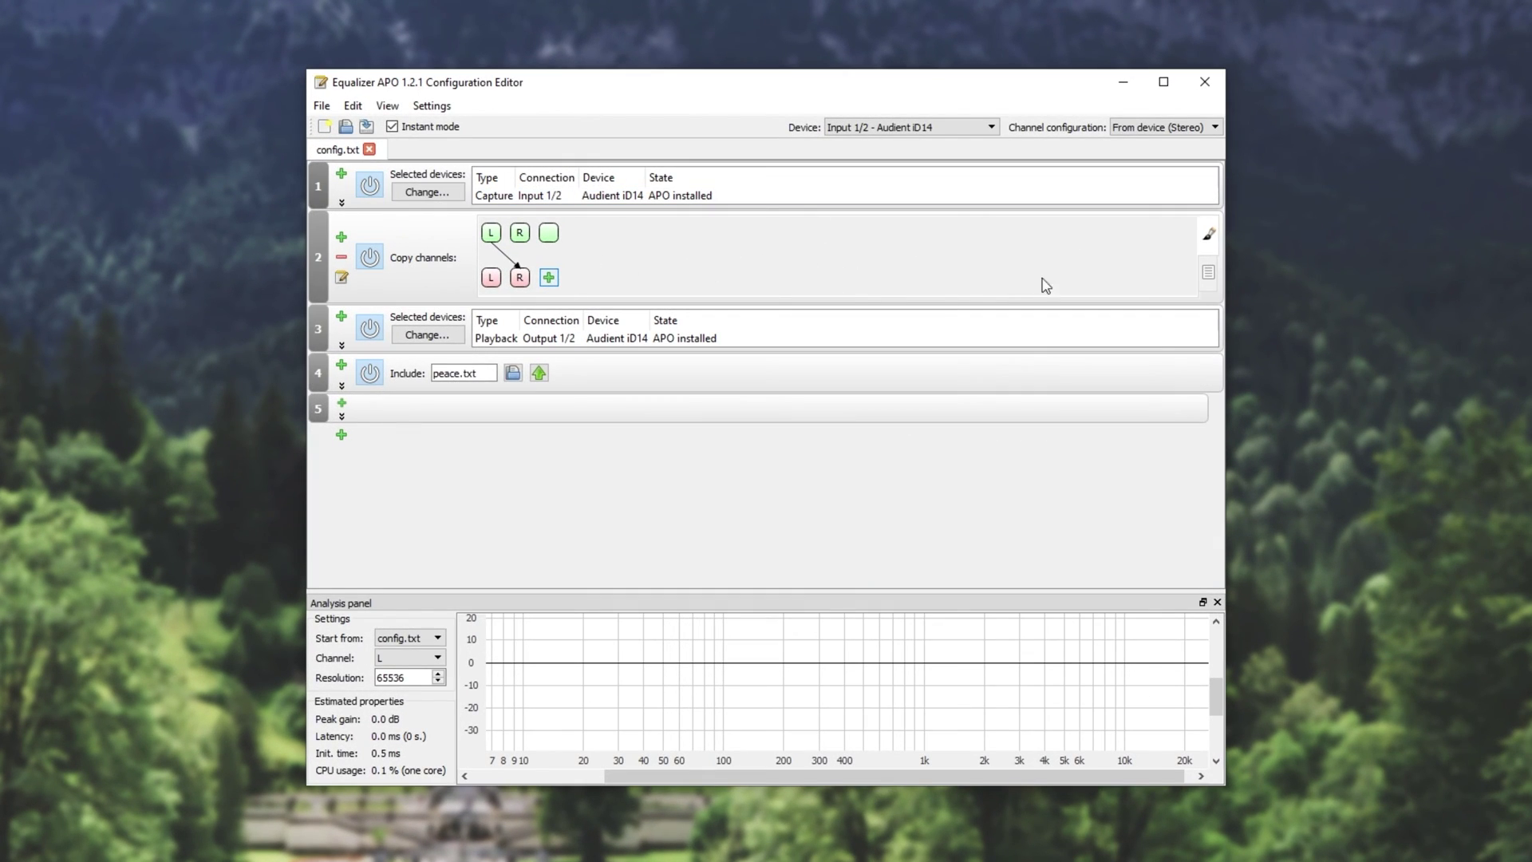
# In the Equalizer APO Configuration Editor, show the Copy filter as an assignment list and add a second assignment of type Channel.
pyautogui.click(1208, 272)
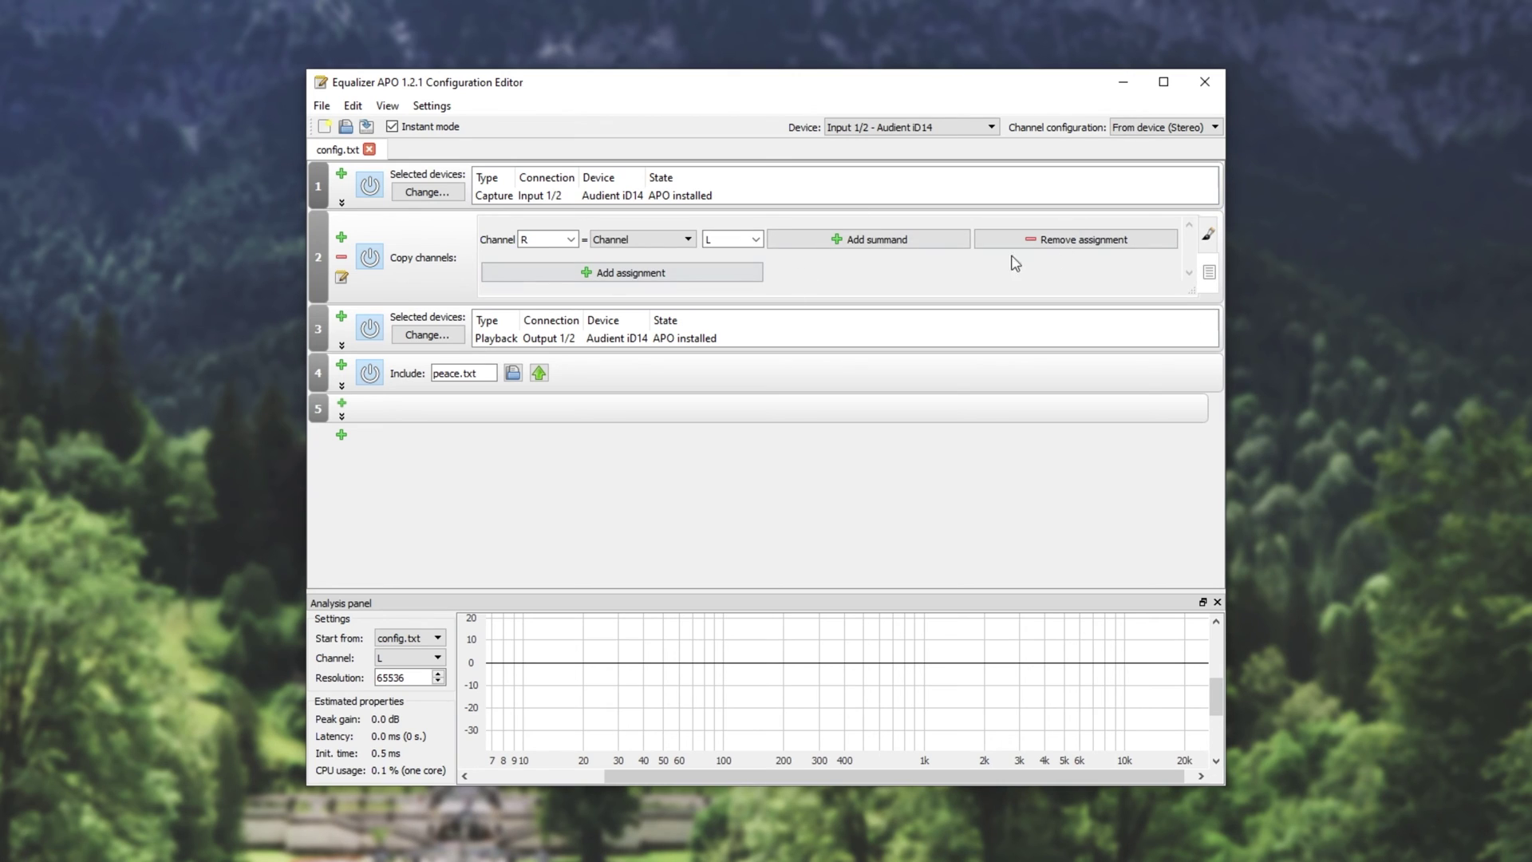
pyautogui.click(741, 269)
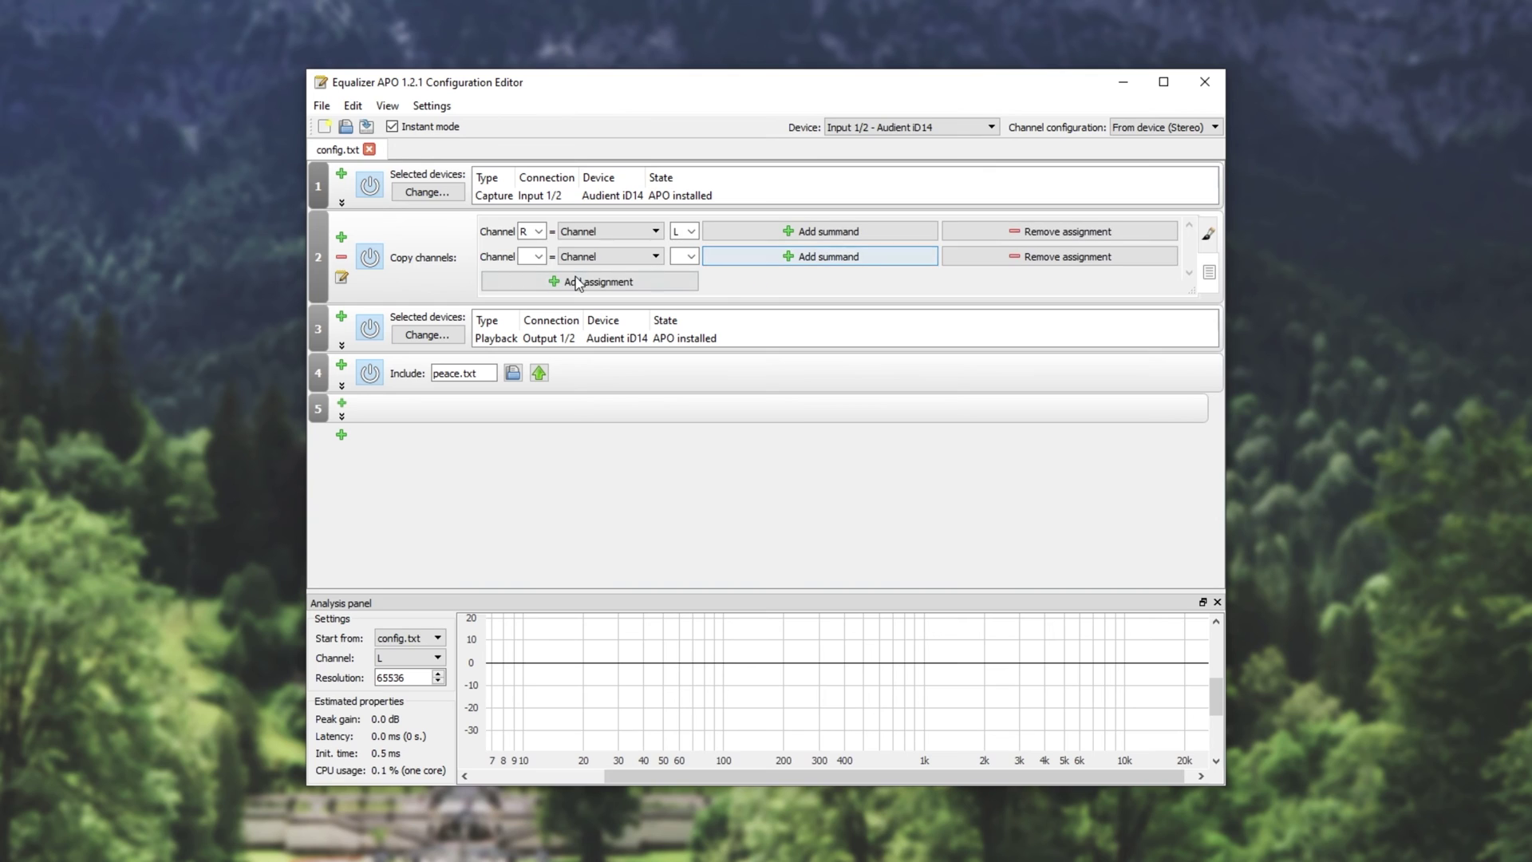
pyautogui.click(587, 255)
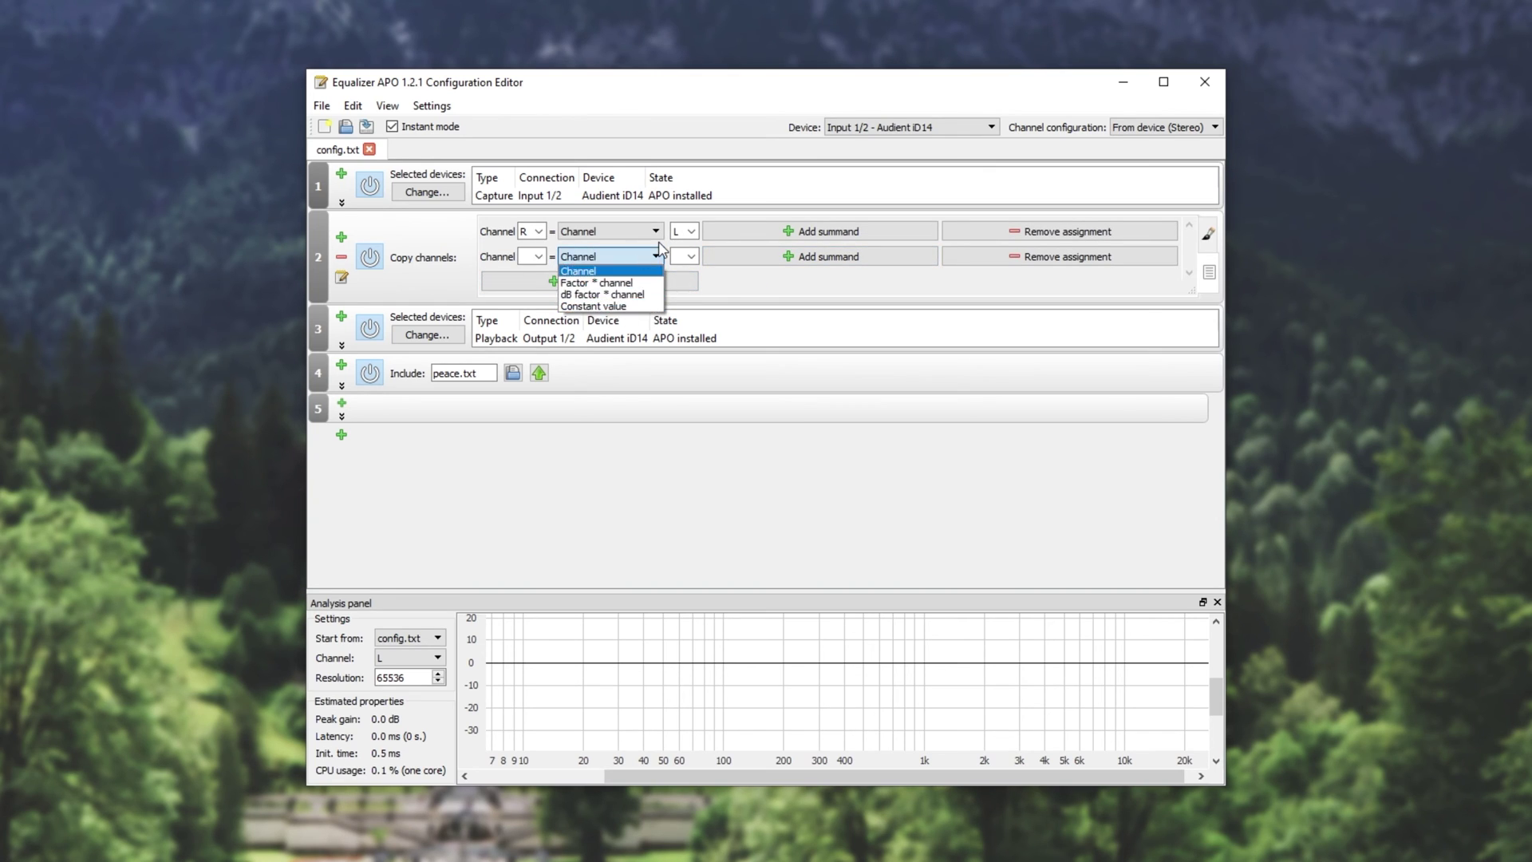
pyautogui.click(587, 272)
pyautogui.click(690, 257)
pyautogui.click(691, 257)
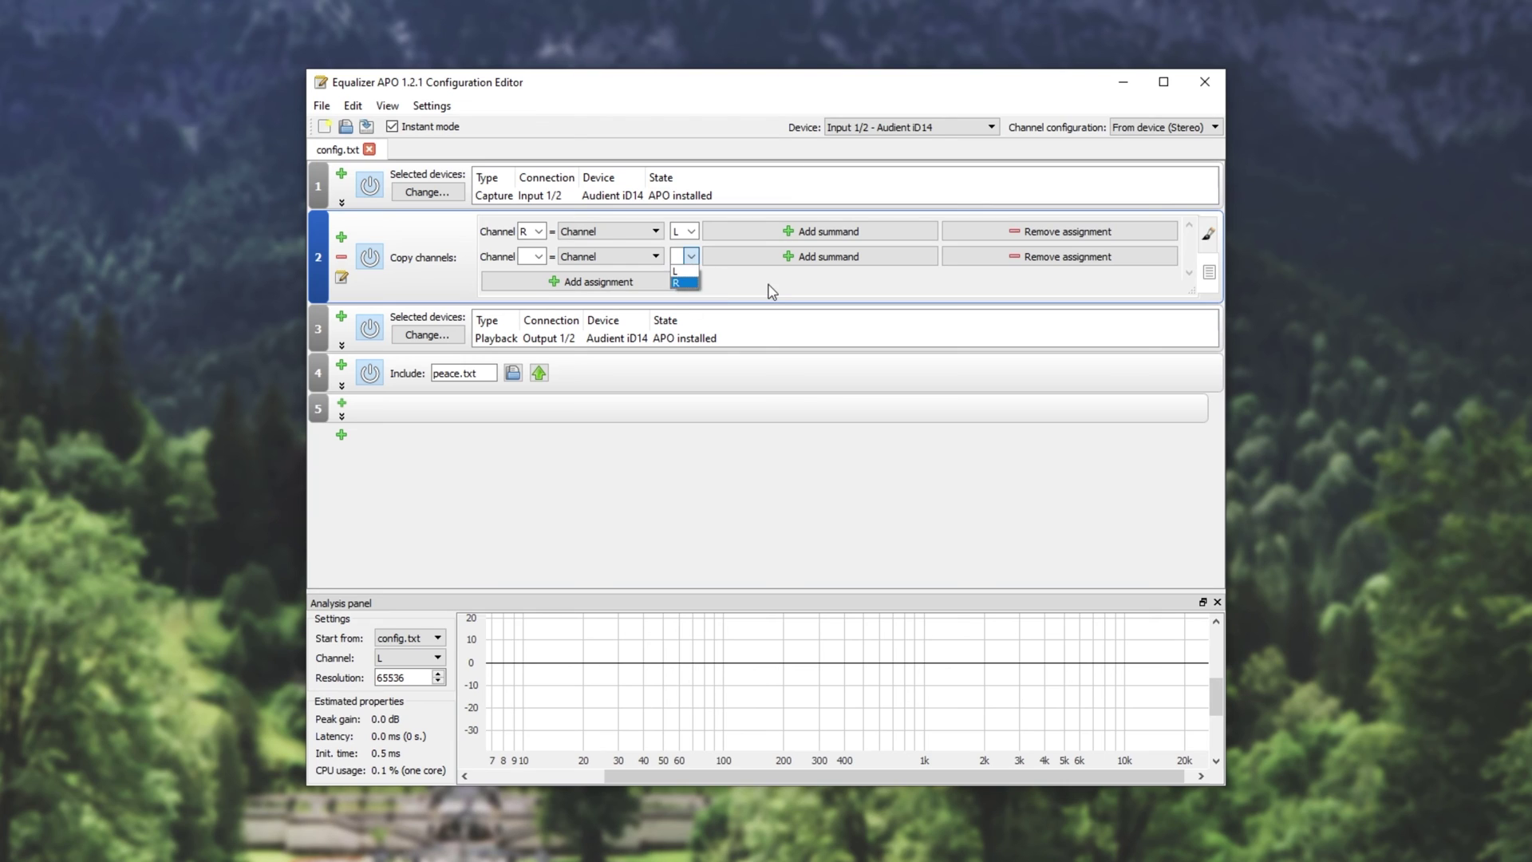
# Add a summand to the second, empty assignment of the Copy filter.
pyautogui.click(766, 259)
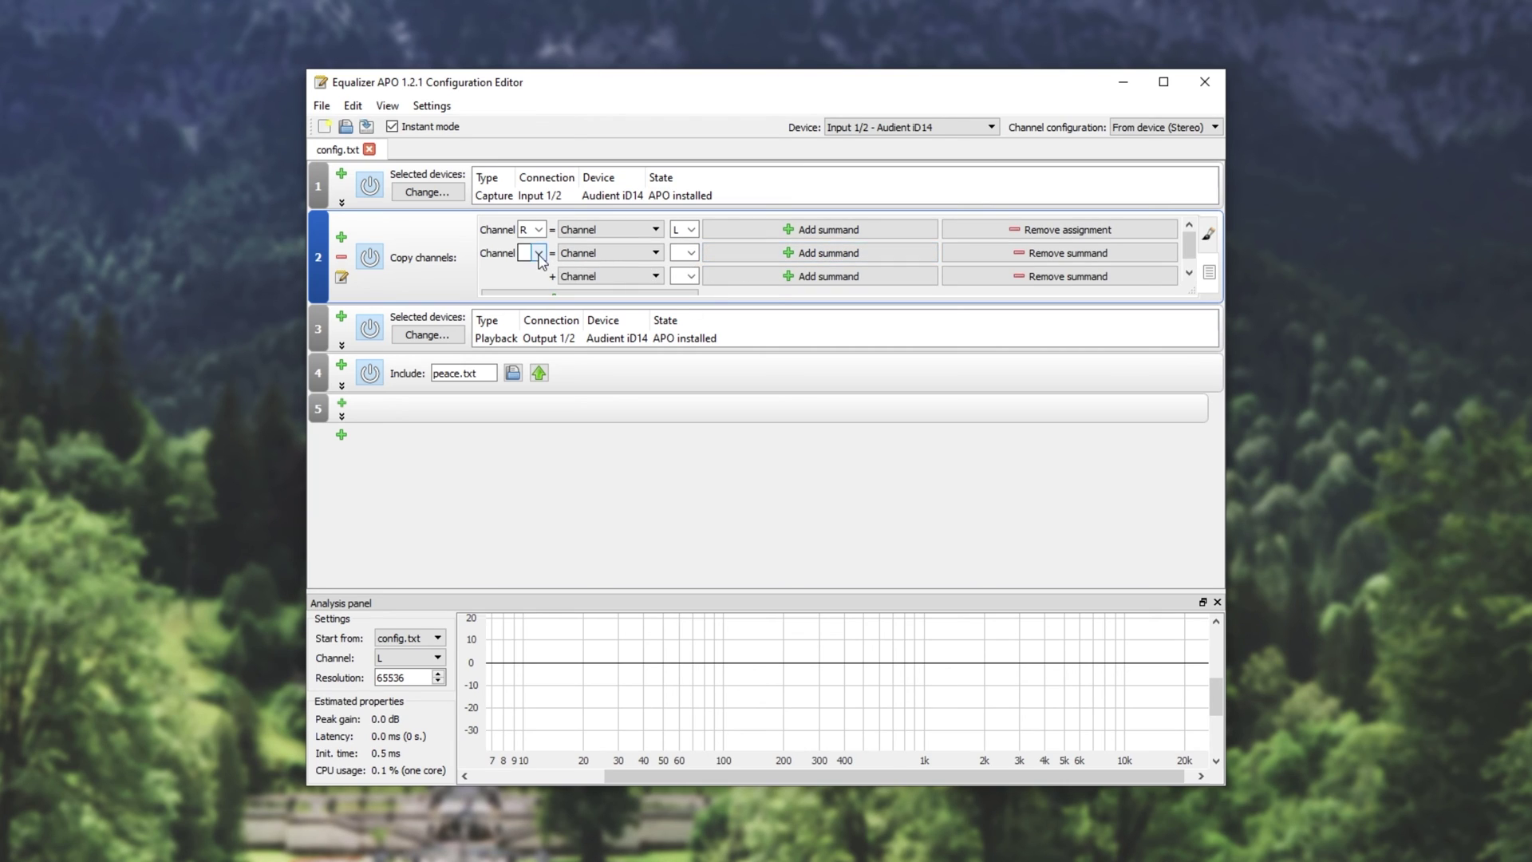
pyautogui.click(610, 276)
pyautogui.click(591, 292)
# Remove the extra summand and assignment, and return the Copy filter to its graphical view with L routed to R.
pyautogui.click(1045, 256)
pyautogui.click(1045, 256)
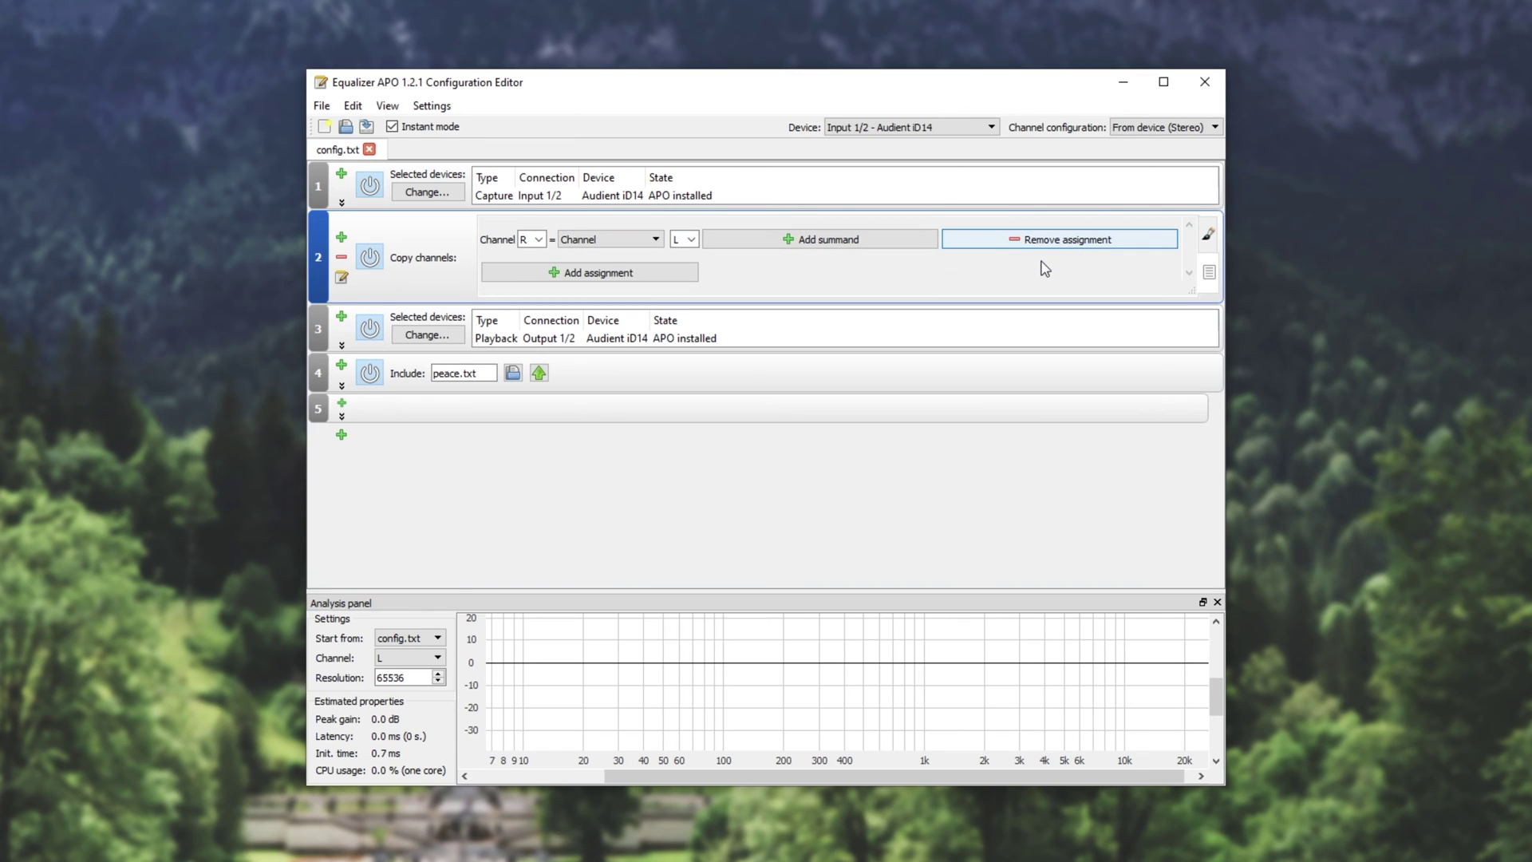
pyautogui.click(1208, 234)
pyautogui.moveTo(491, 234); pyautogui.dragTo(501, 263)
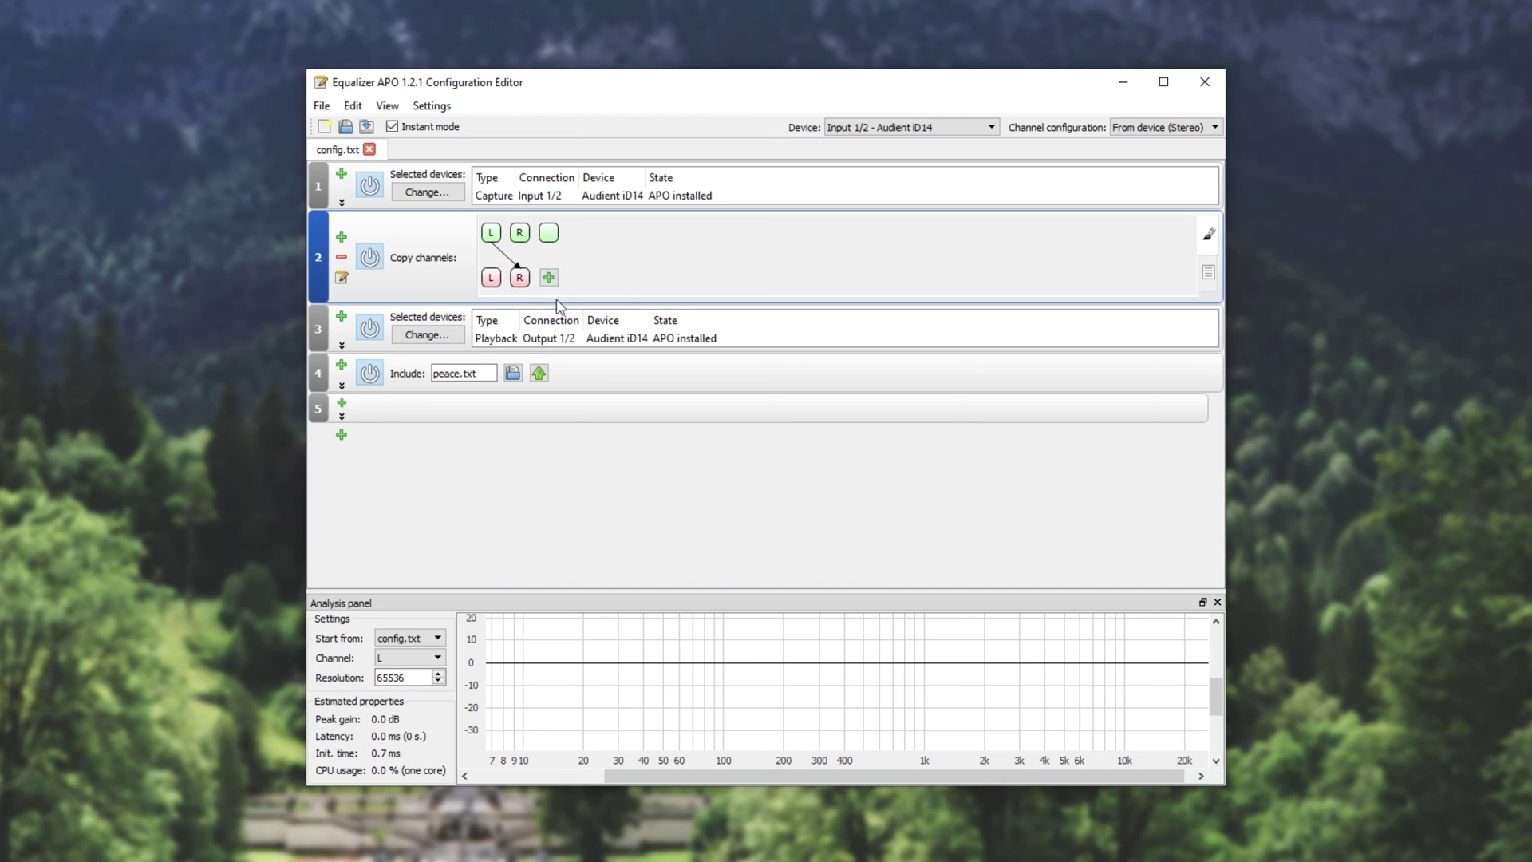